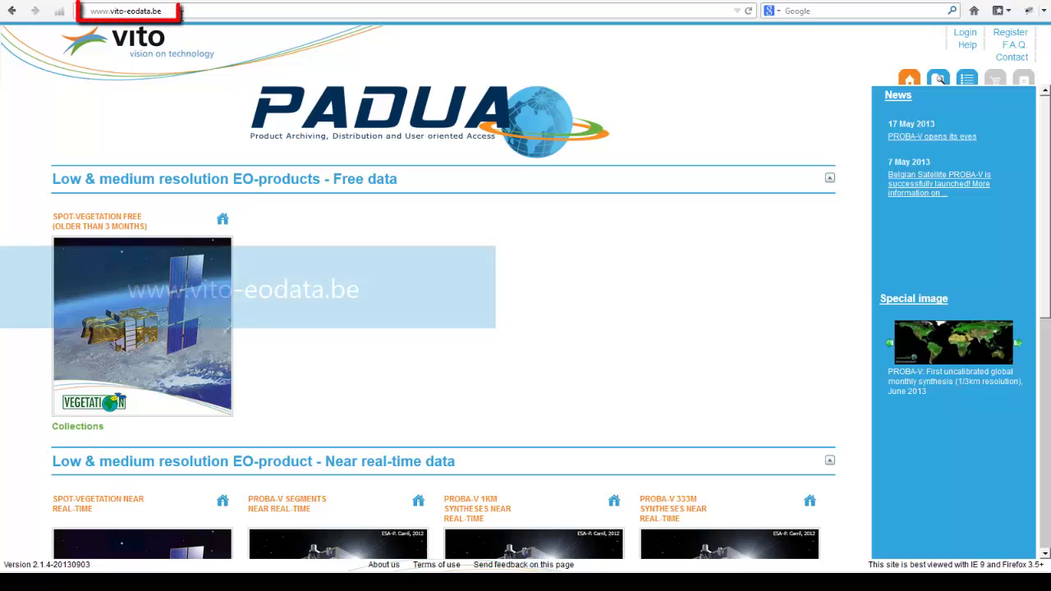
# Expand the SPOT-VEGETATION Free collections list, showing FreeP (level2) through Global S10
pyautogui.click(107, 10)
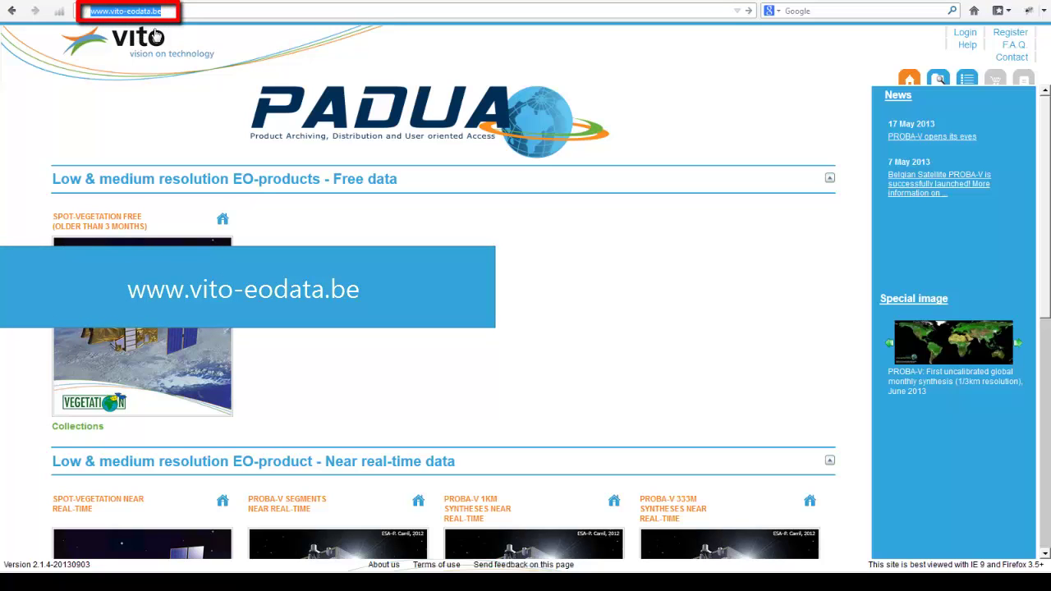
pyautogui.click(389, 229)
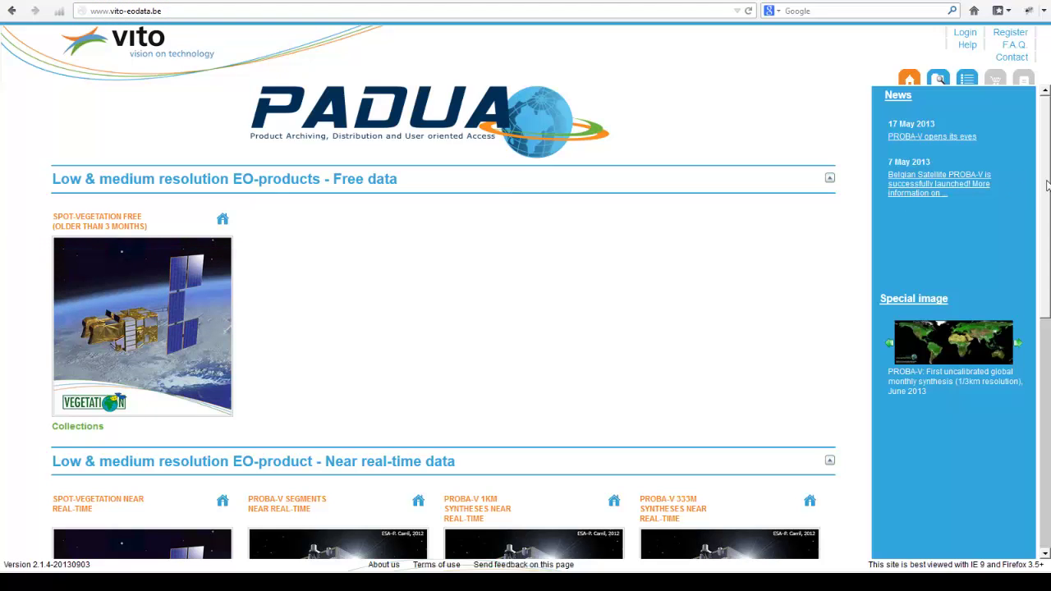
pyautogui.scroll(-4, 1046, 185)
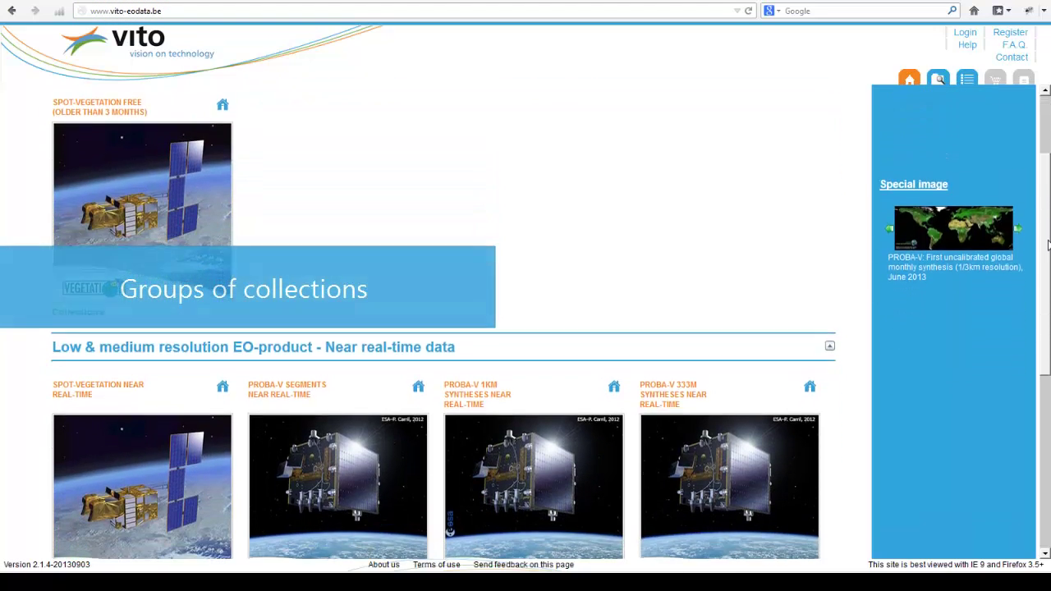
pyautogui.scroll(3, 565, 232)
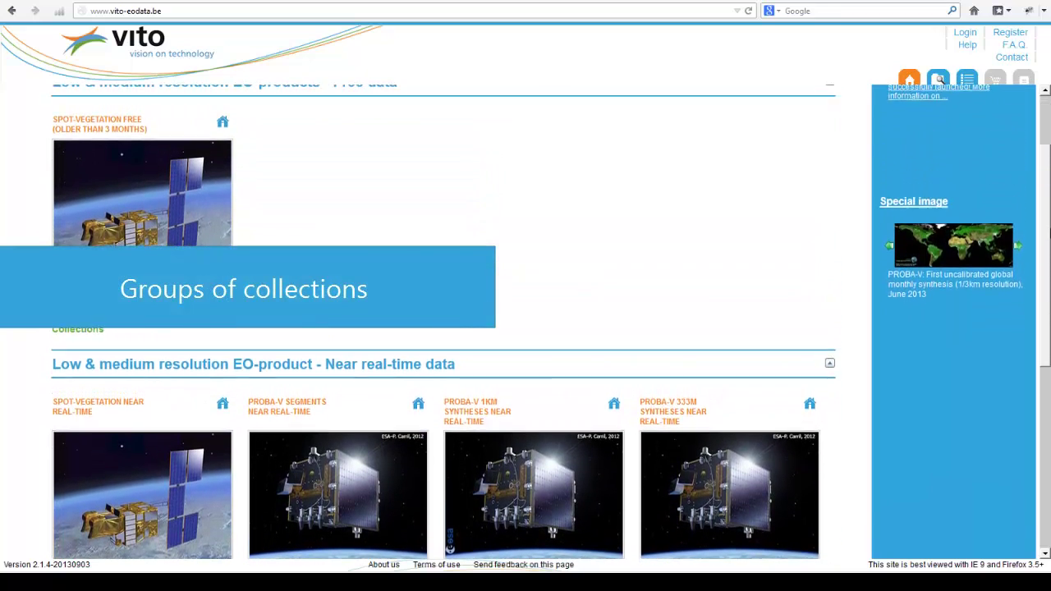
pyautogui.click(87, 335)
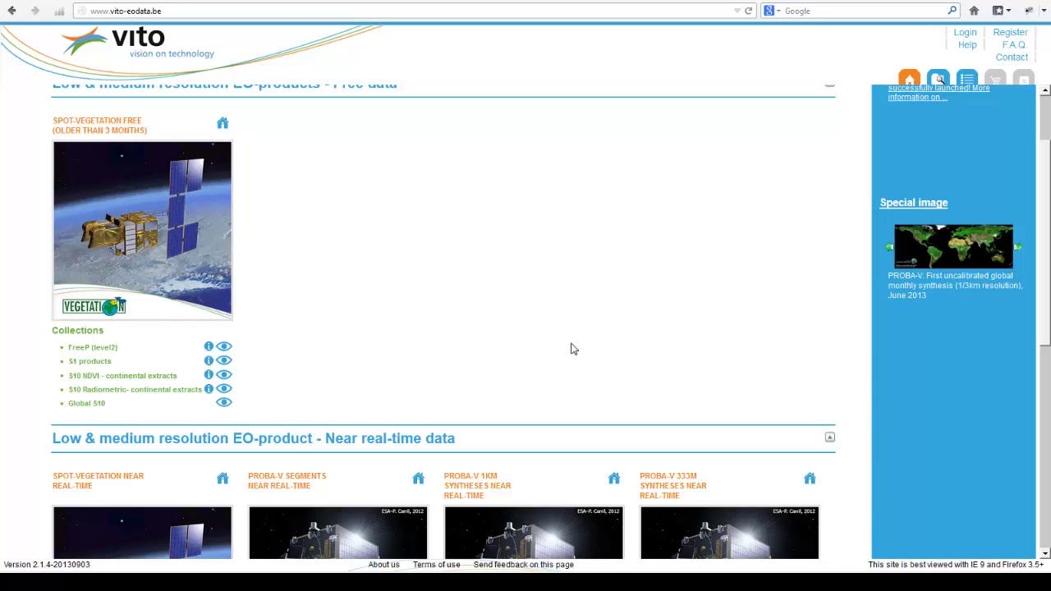
pyautogui.scroll(2, 573, 349)
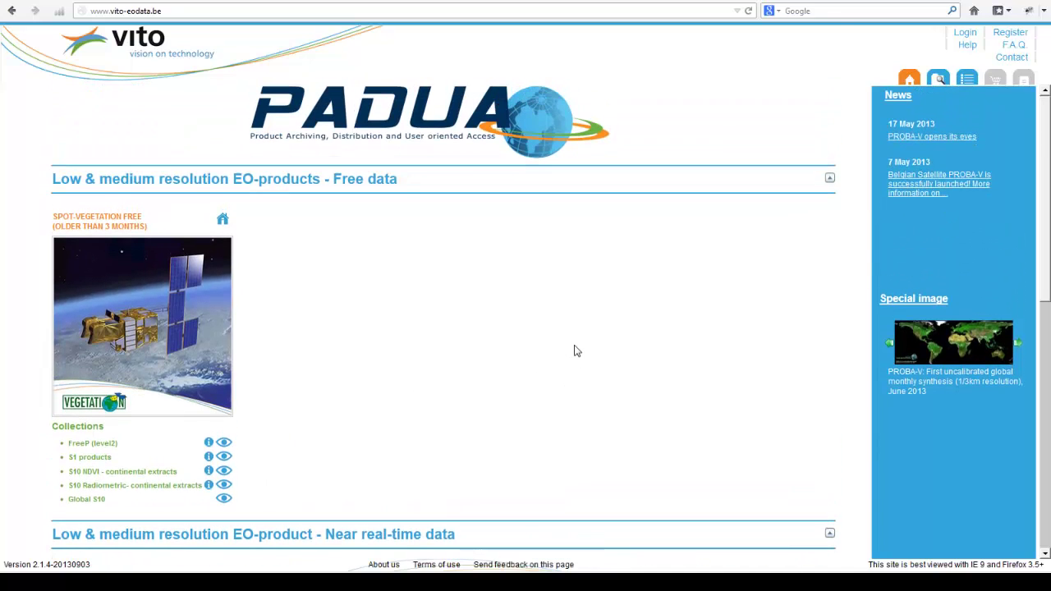
pyautogui.click(1009, 37)
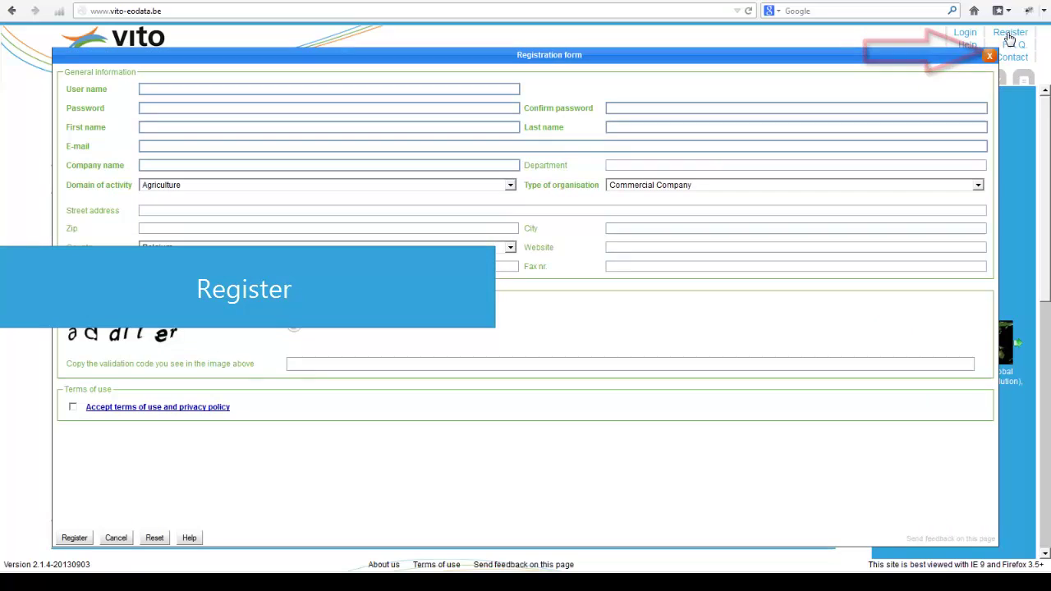
pyautogui.click(116, 538)
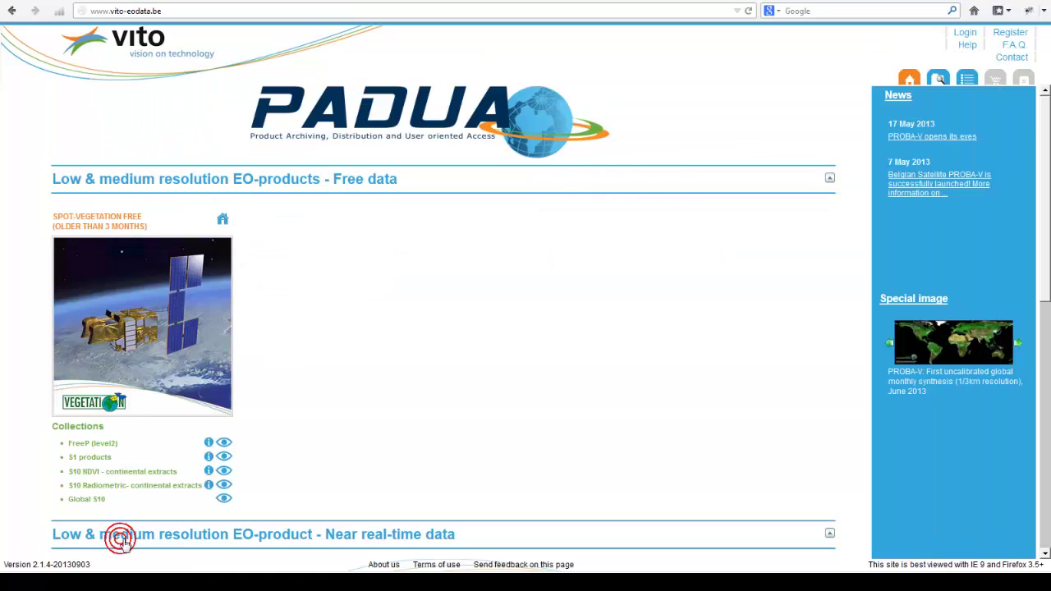
# Open the S10 NDVI continental extracts search, draw a region over Africa and Europe, and zoom to Europe
pyautogui.click(93, 476)
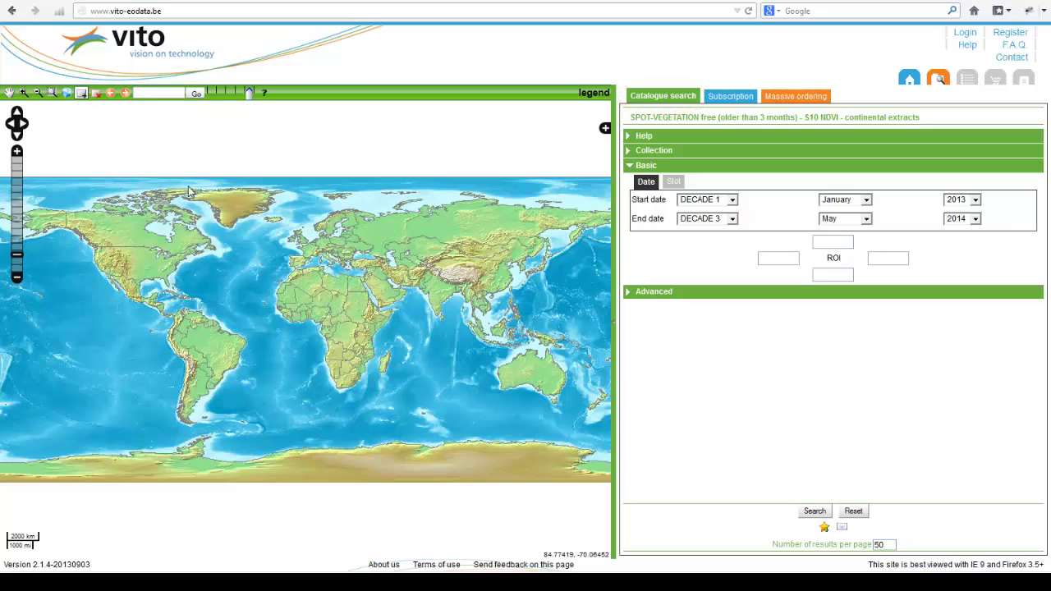
pyautogui.moveTo(244, 240); pyautogui.dragTo(441, 424)
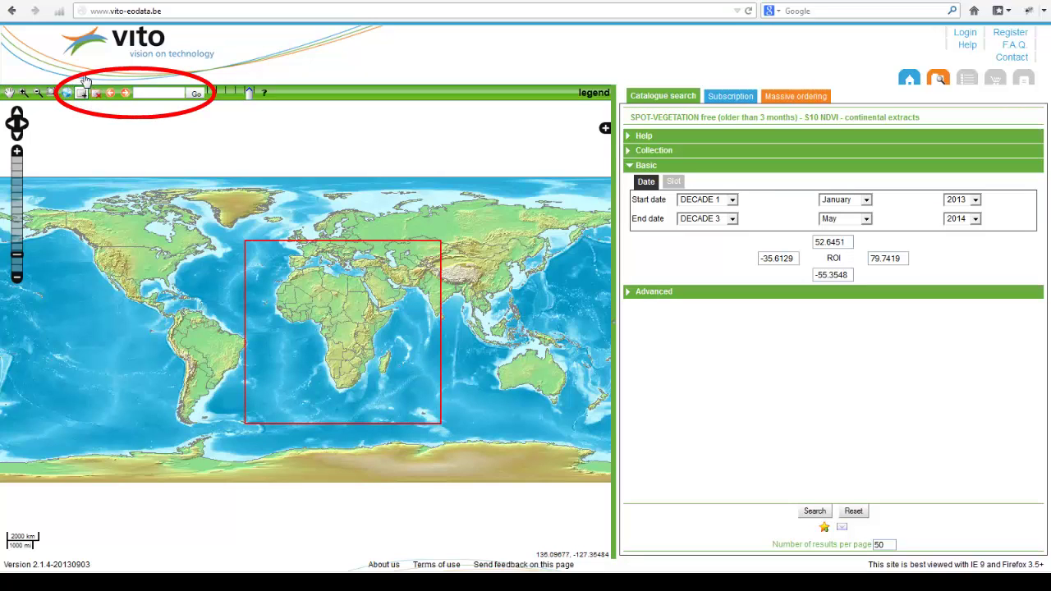
pyautogui.click(158, 100)
pyautogui.write('eor')
pyautogui.press('BackSpace')
pyautogui.write('u')
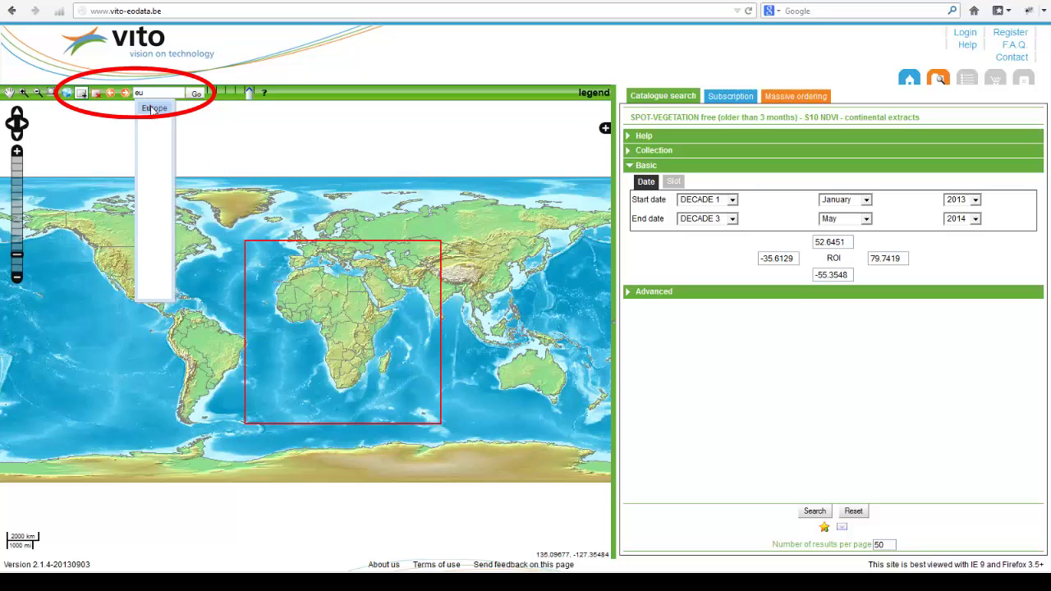
pyautogui.click(152, 109)
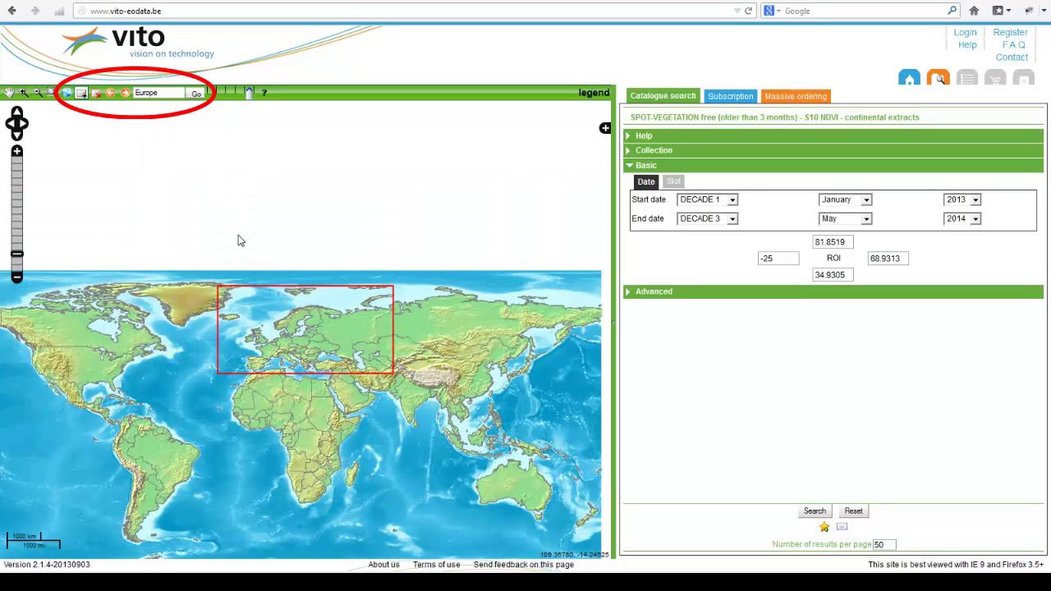
# Move the region onto Africa and extend it south, then zoom to full world and clear it
pyautogui.moveTo(283, 311); pyautogui.dragTo(275, 378)
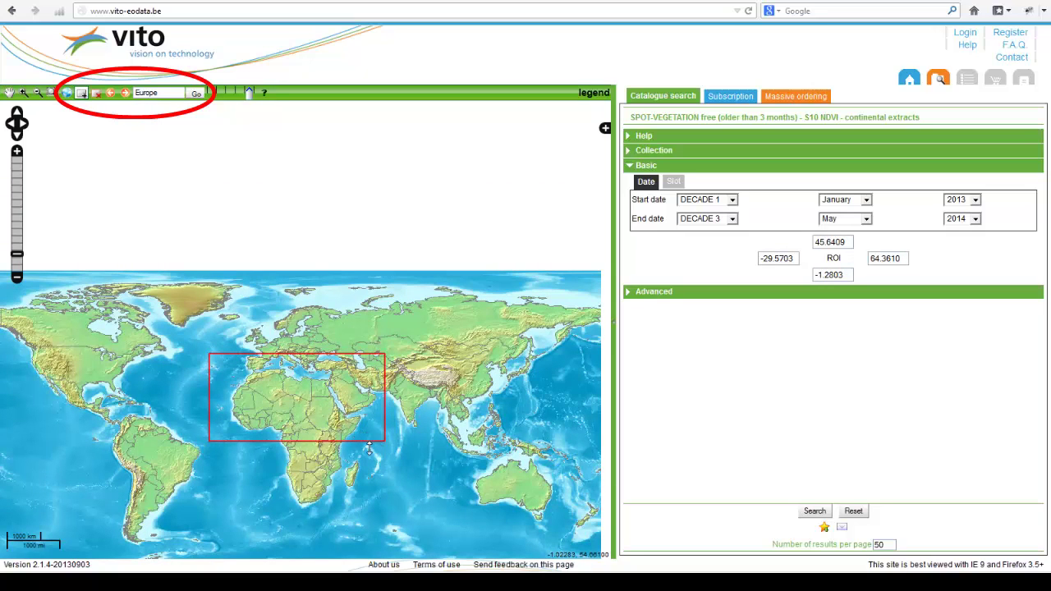
pyautogui.moveTo(366, 441); pyautogui.dragTo(378, 518)
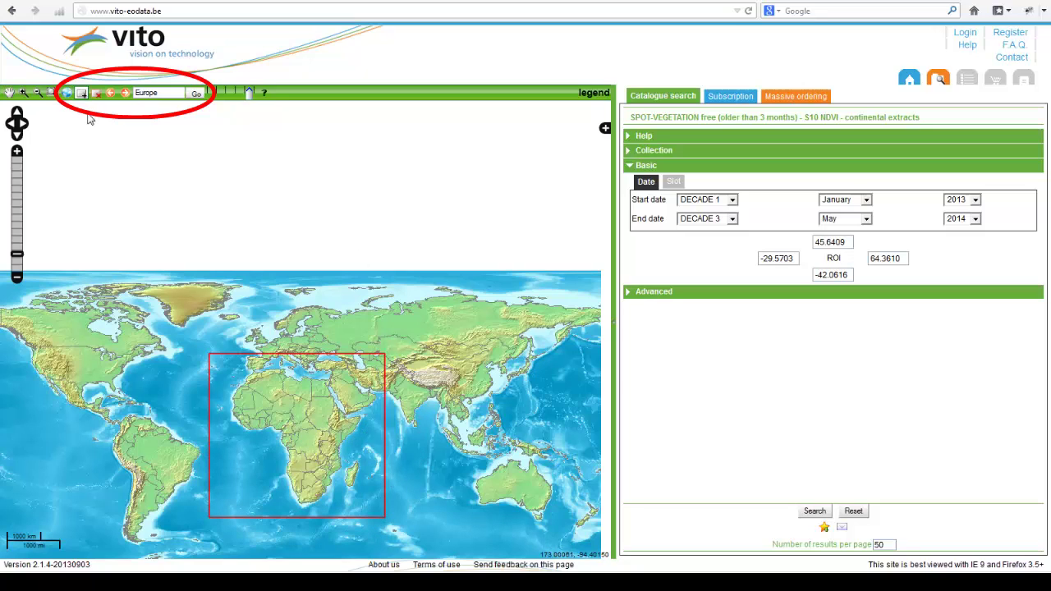
pyautogui.click(68, 94)
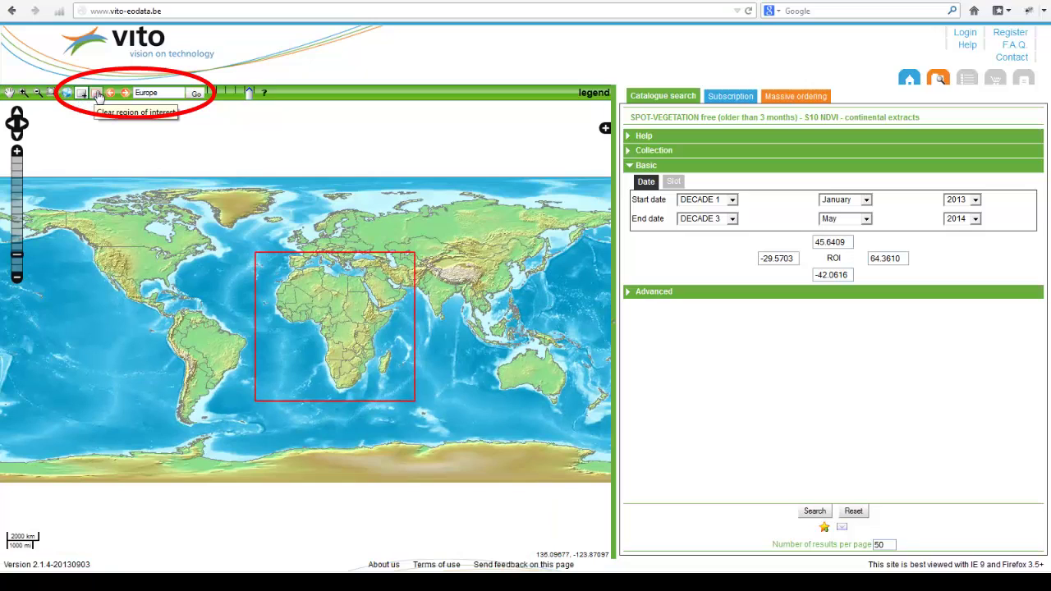
pyautogui.click(96, 94)
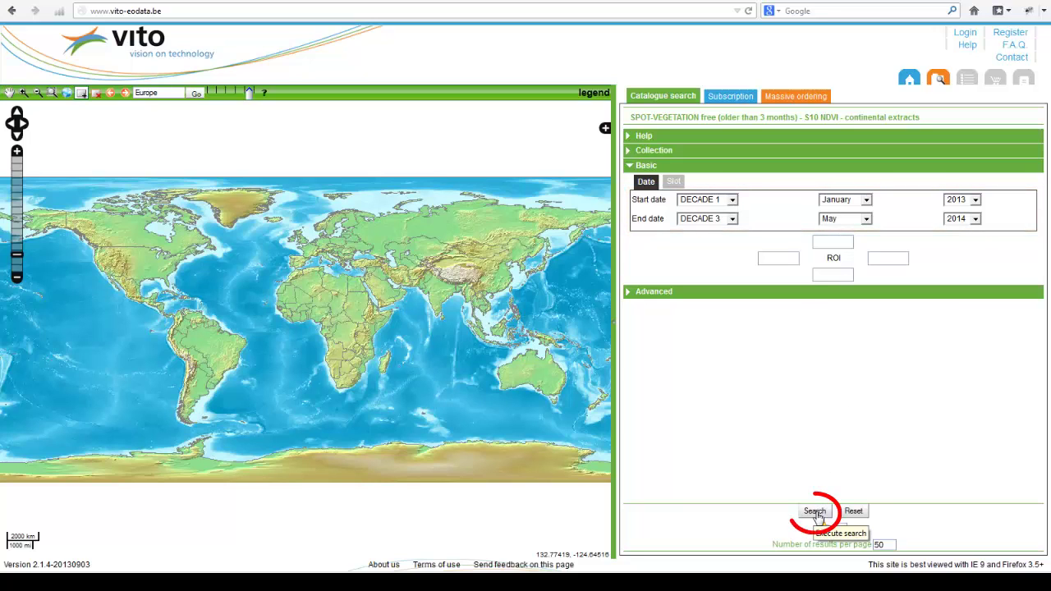
# Run the search to list 180 S10 NDVI products, then view and close the 11/06/2013 Africa product's details
pyautogui.click(814, 512)
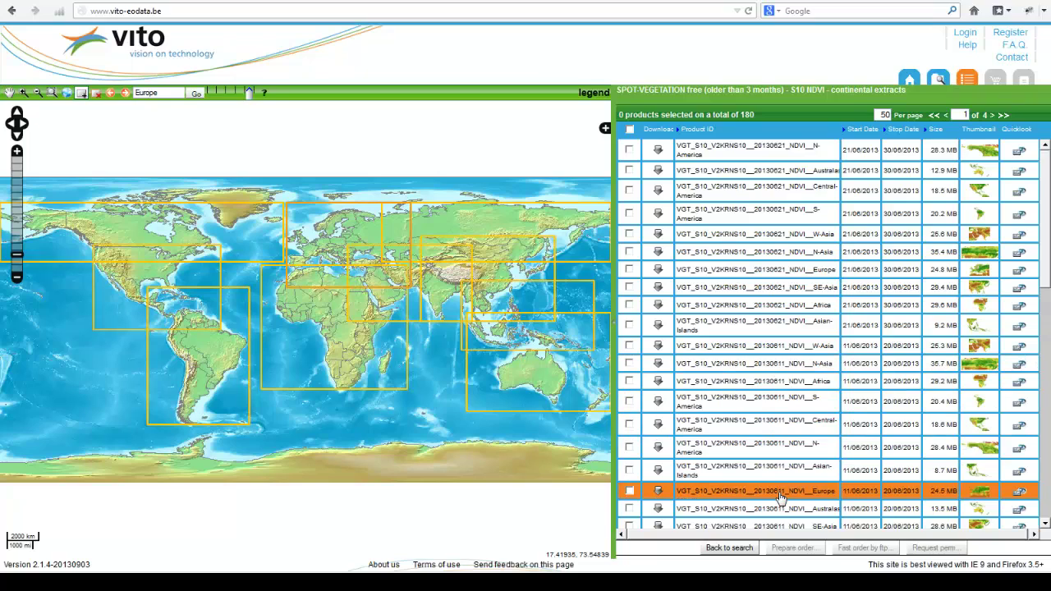
pyautogui.click(776, 386)
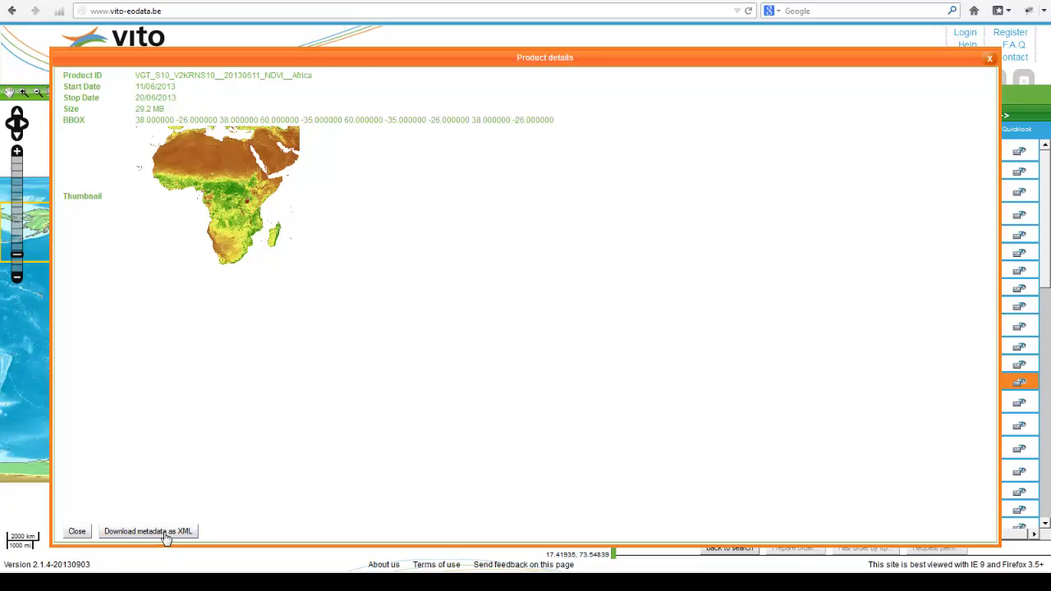
pyautogui.click(77, 532)
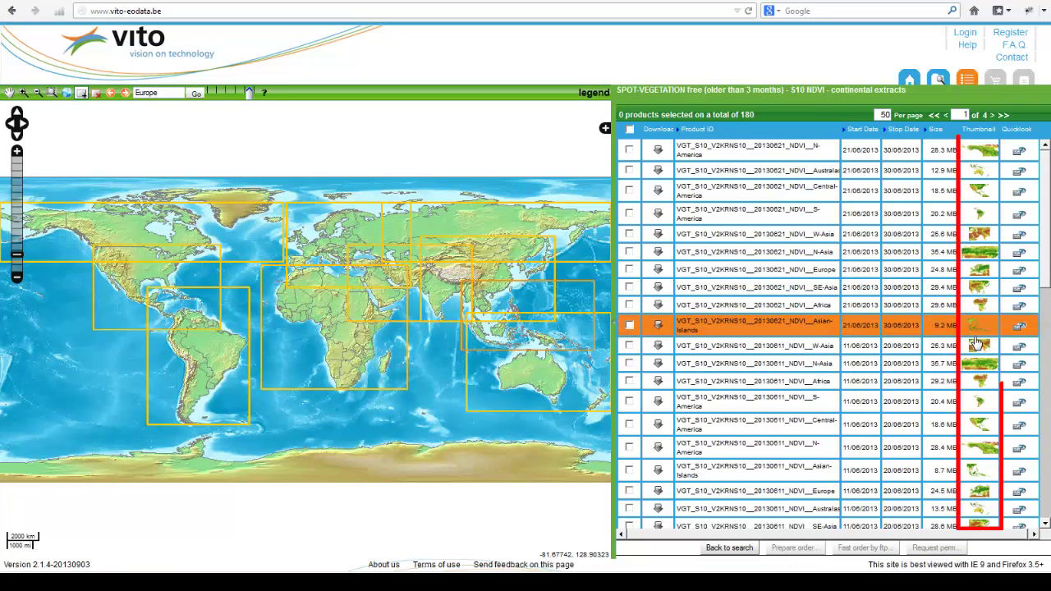
pyautogui.moveTo(984, 296)
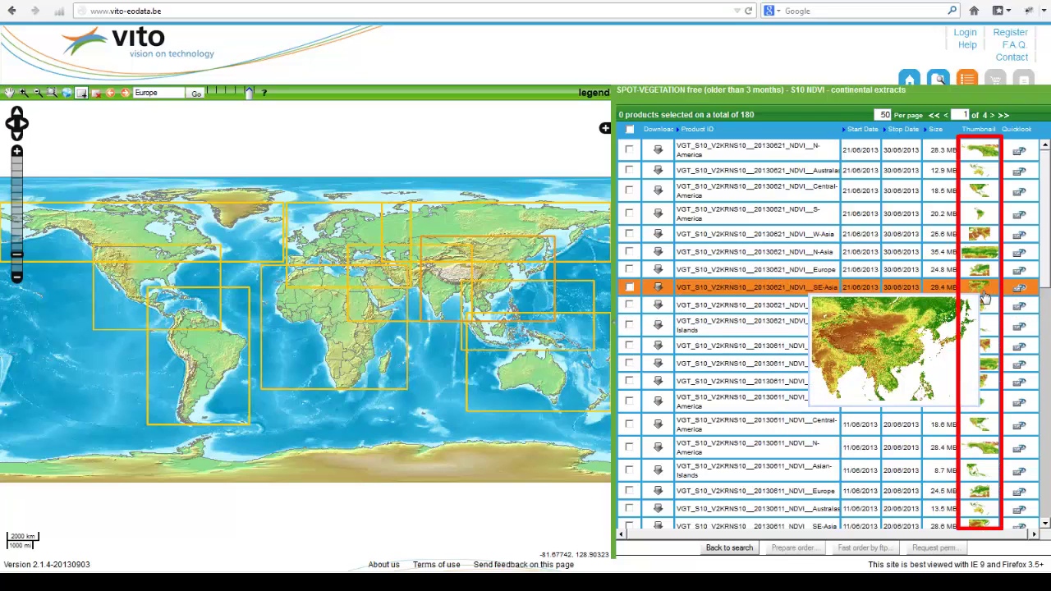
pyautogui.moveTo(983, 278)
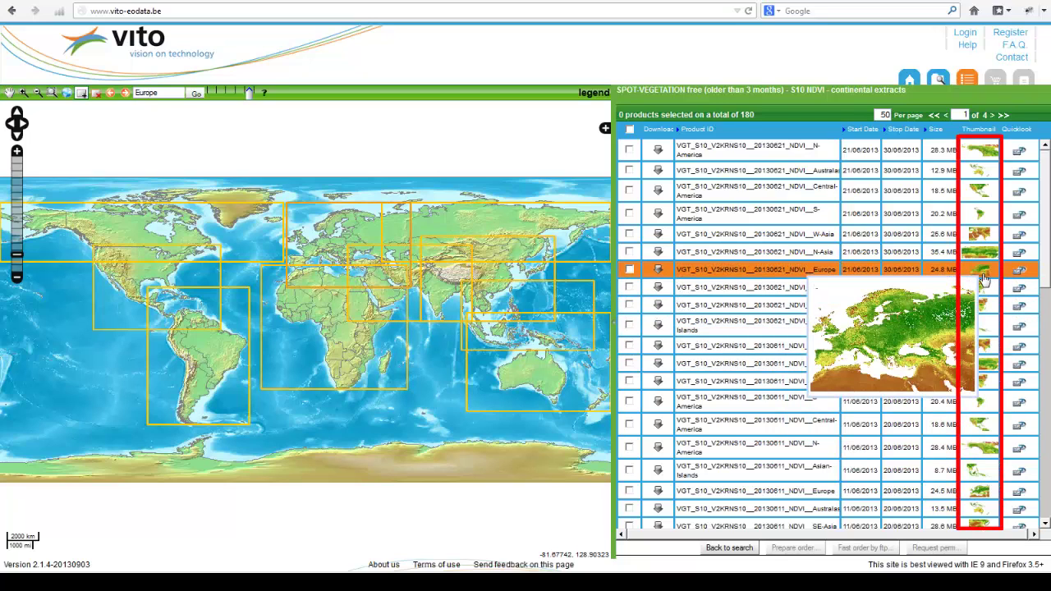
# Overlay the Africa NDVI quicklook, test its opacity, view the map tools help, and zoom back to the world
pyautogui.click(1021, 307)
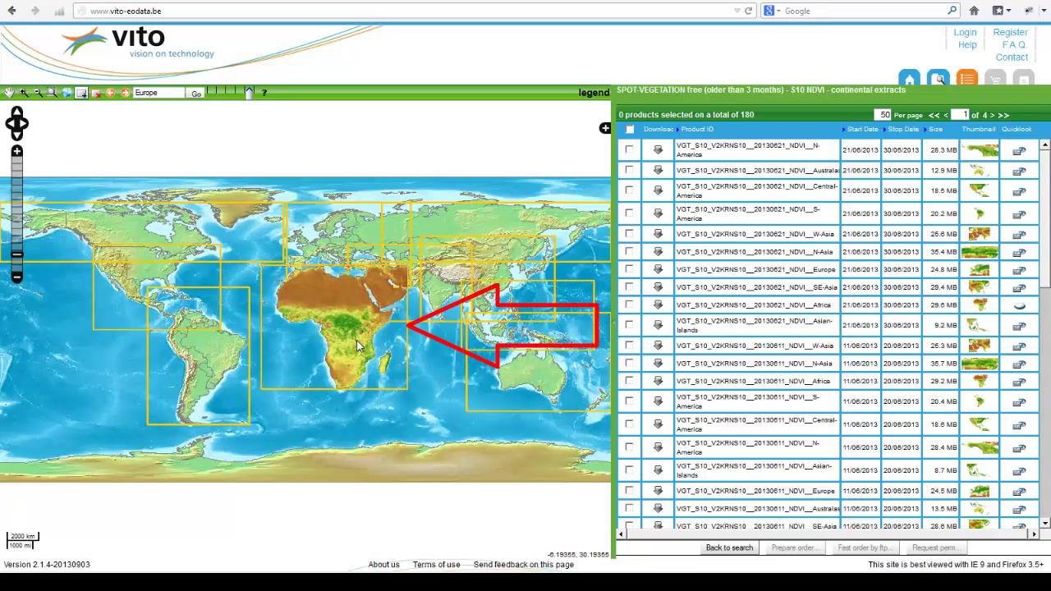
pyautogui.scroll(1, 356, 337)
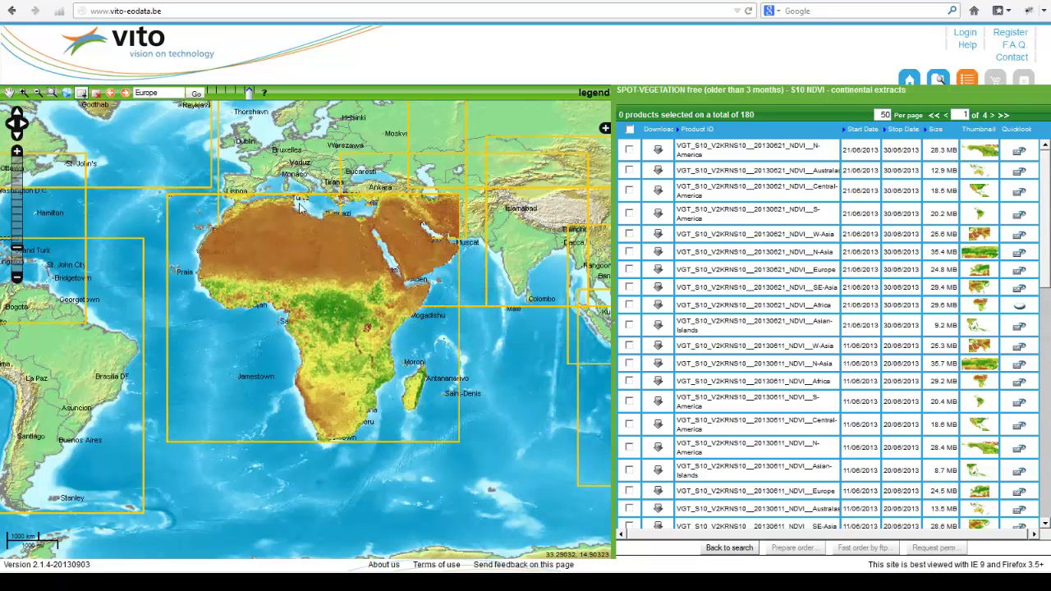
pyautogui.moveTo(250, 99)
pyautogui.mouseDown()
pyautogui.moveTo(236, 97)
pyautogui.moveTo(252, 100)
pyautogui.mouseUp()
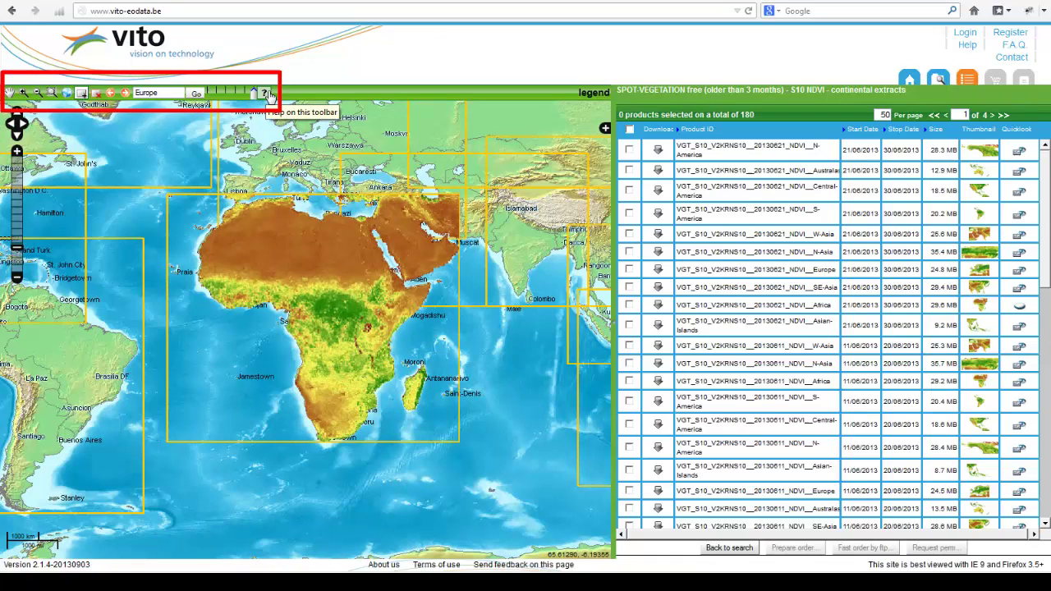
pyautogui.click(265, 94)
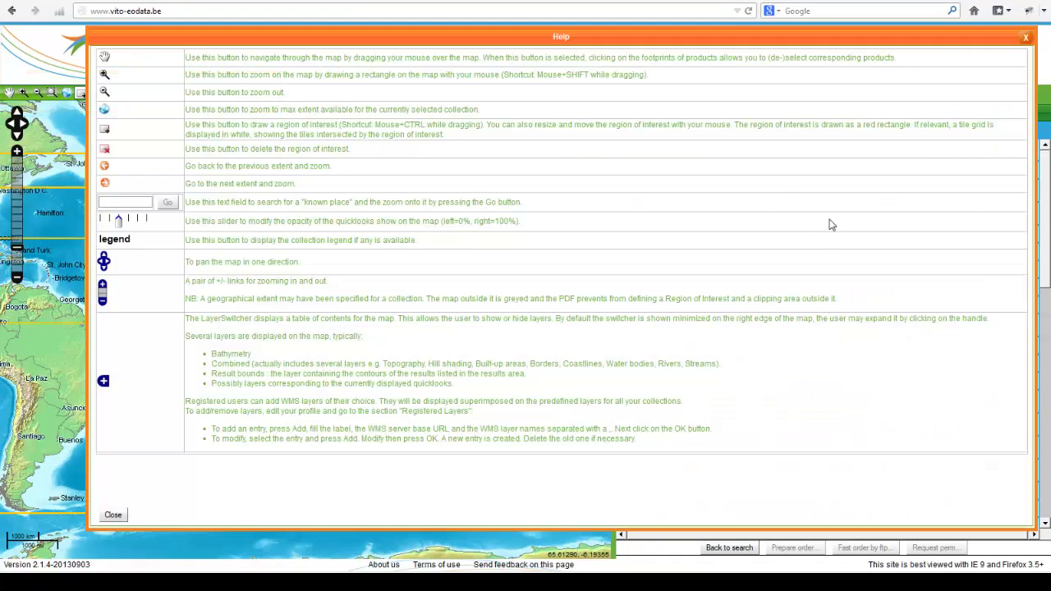
pyautogui.click(112, 515)
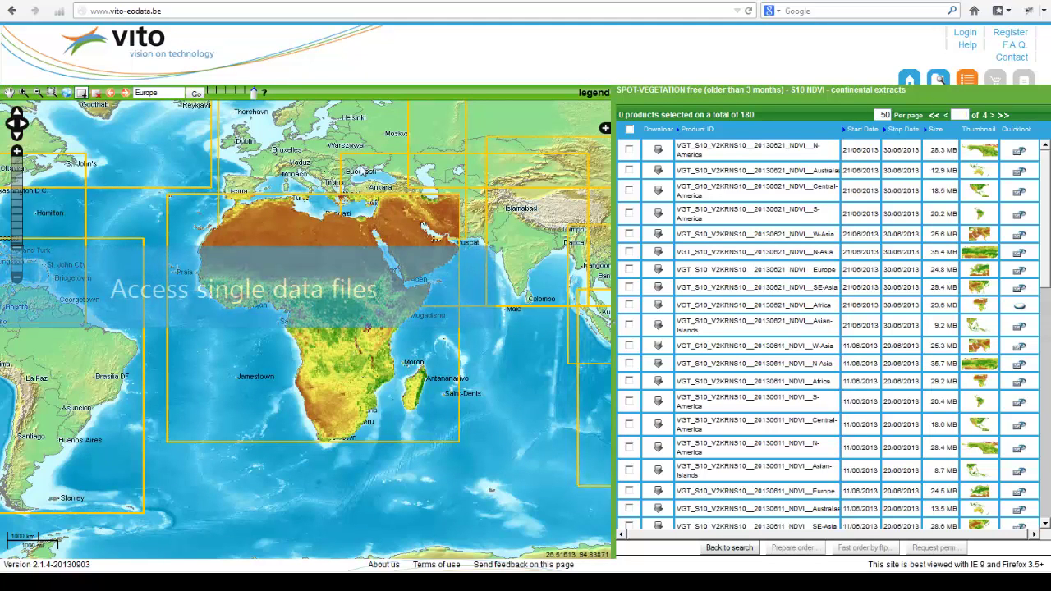
pyautogui.click(94, 93)
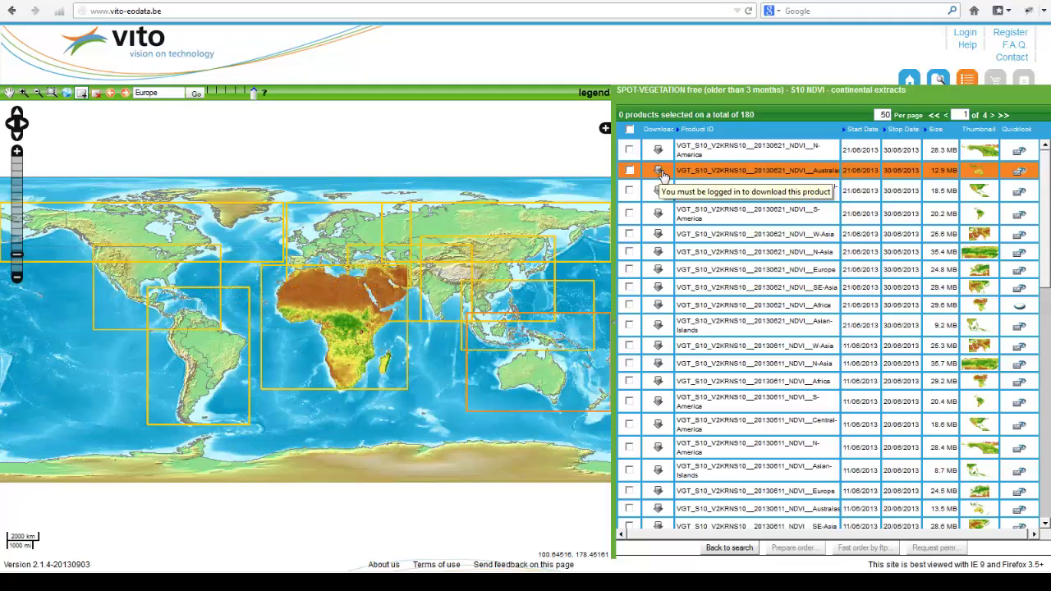
pyautogui.click(965, 33)
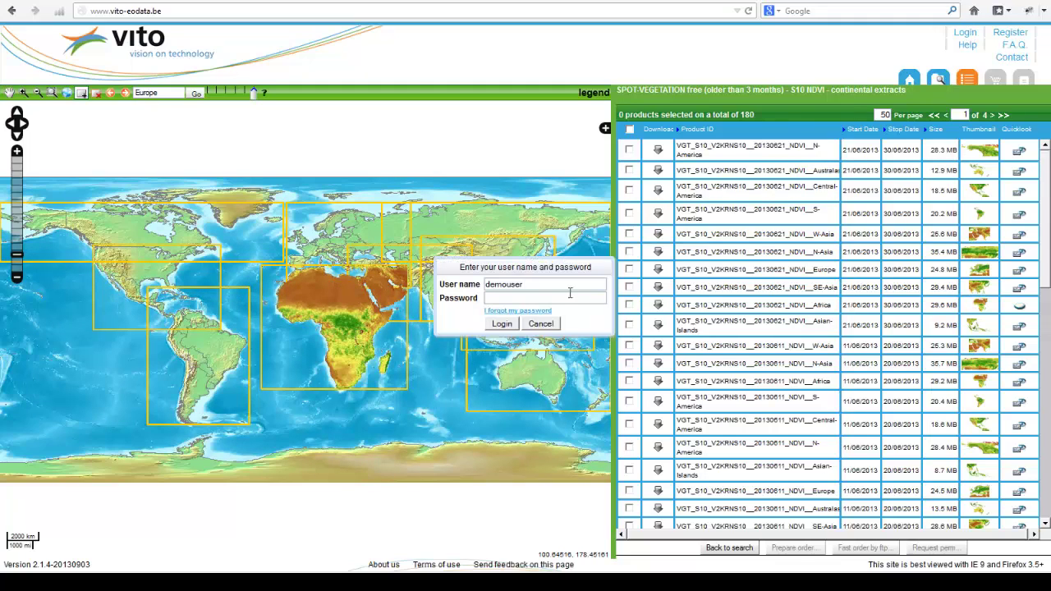
pyautogui.click(545, 298)
pyautogui.click(503, 324)
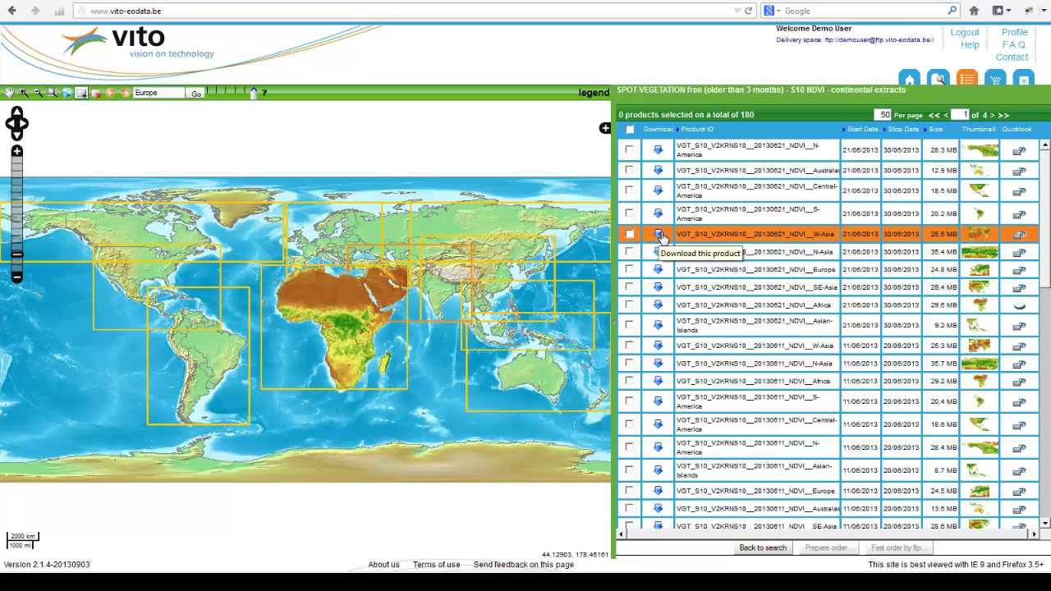
pyautogui.click(662, 236)
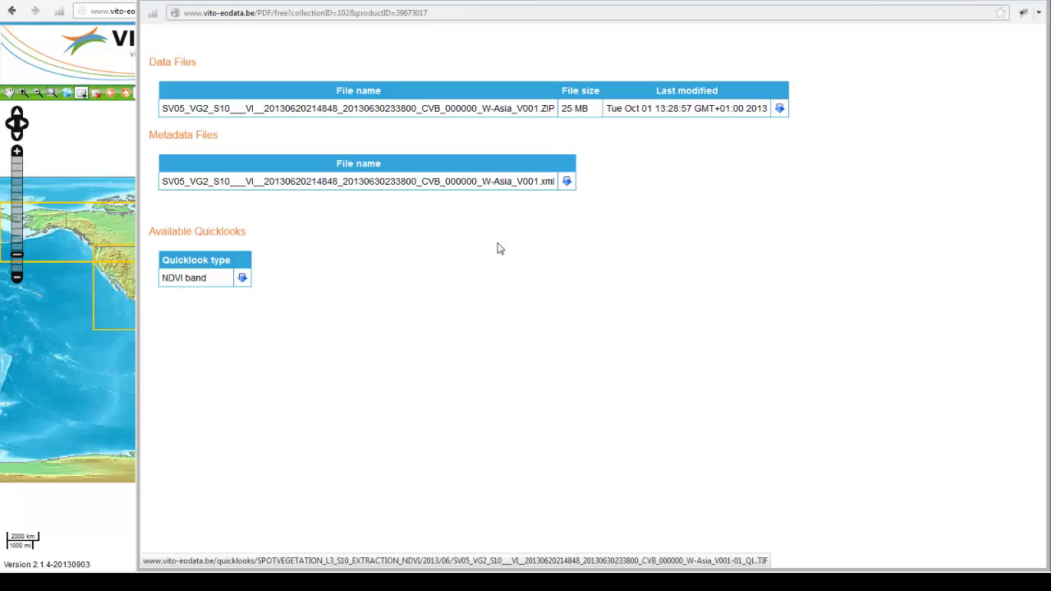
pyautogui.click(780, 109)
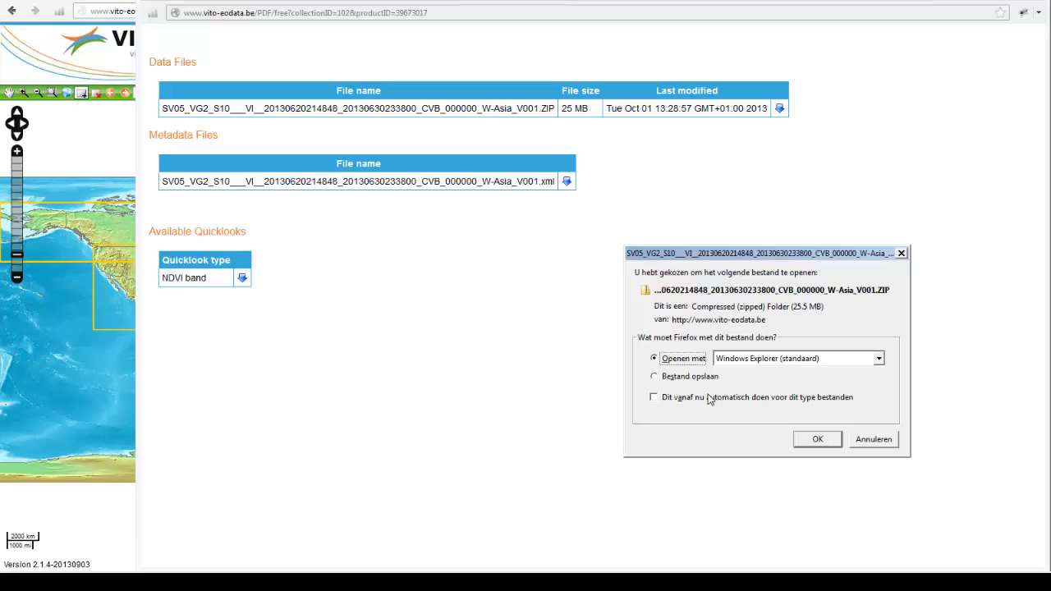
pyautogui.click(873, 440)
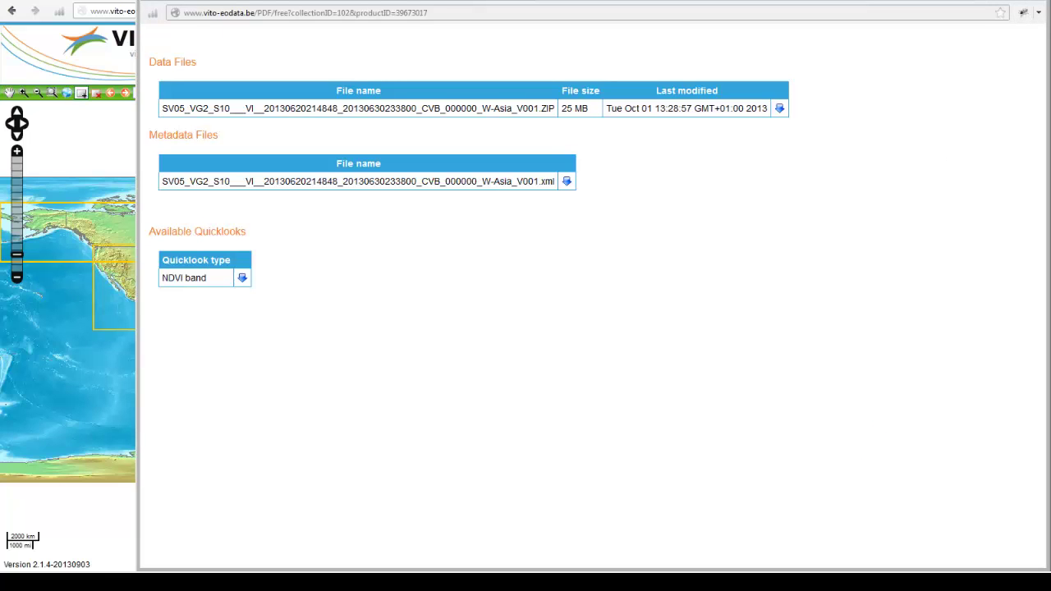
pyautogui.hotkey('ctrl', 'w')
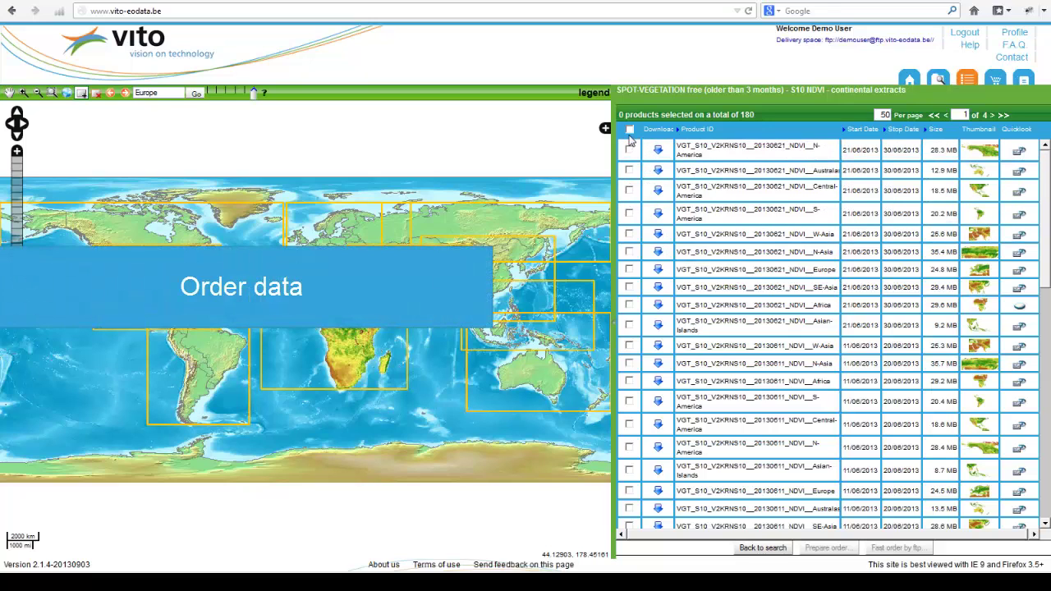
# Select all products on the page, browse to the next page and back, then clear the selection
pyautogui.click(630, 130)
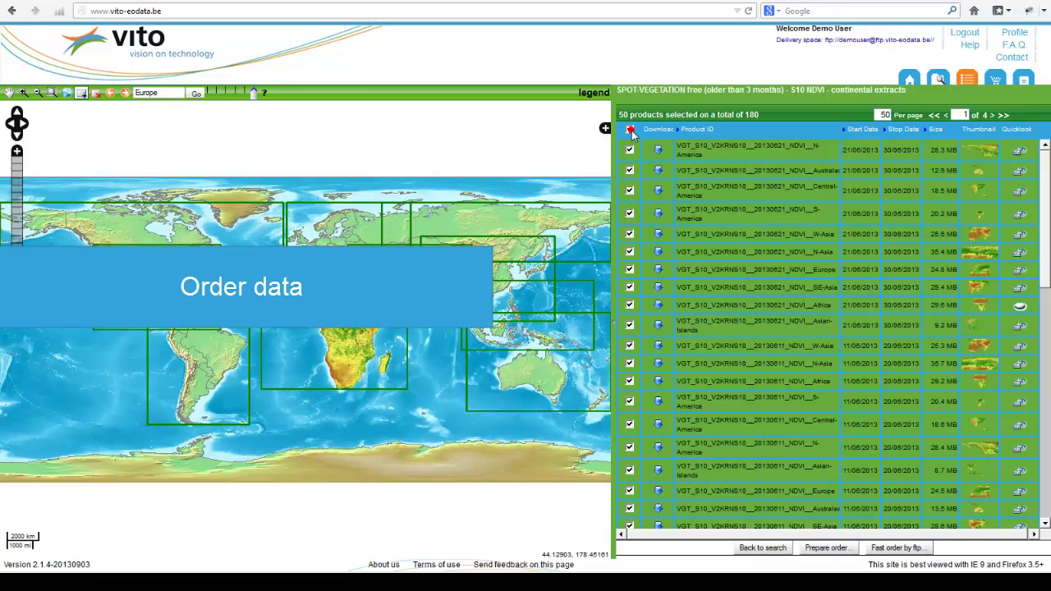
pyautogui.click(994, 116)
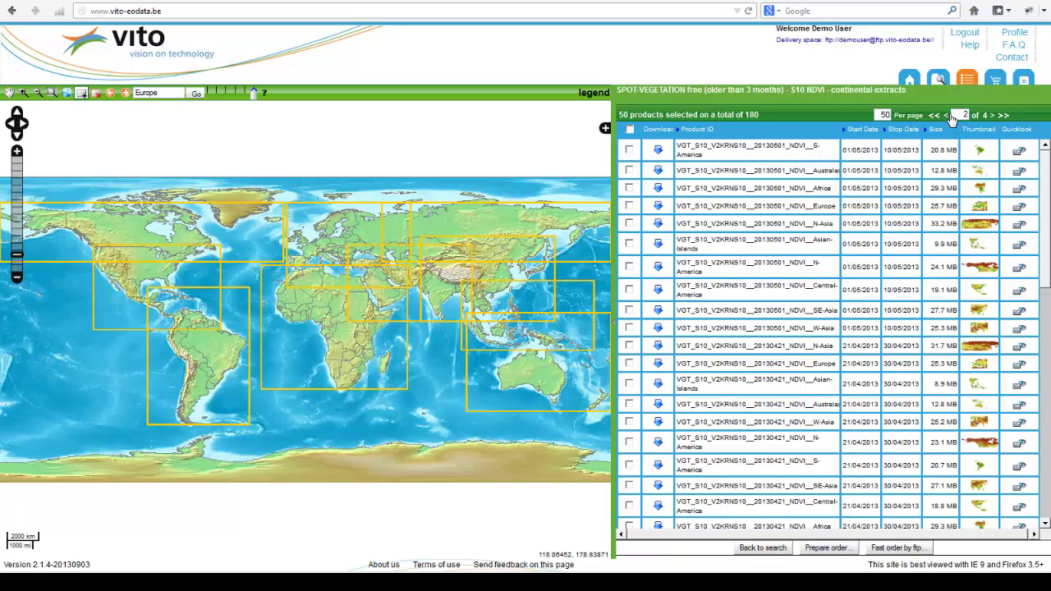
pyautogui.click(945, 115)
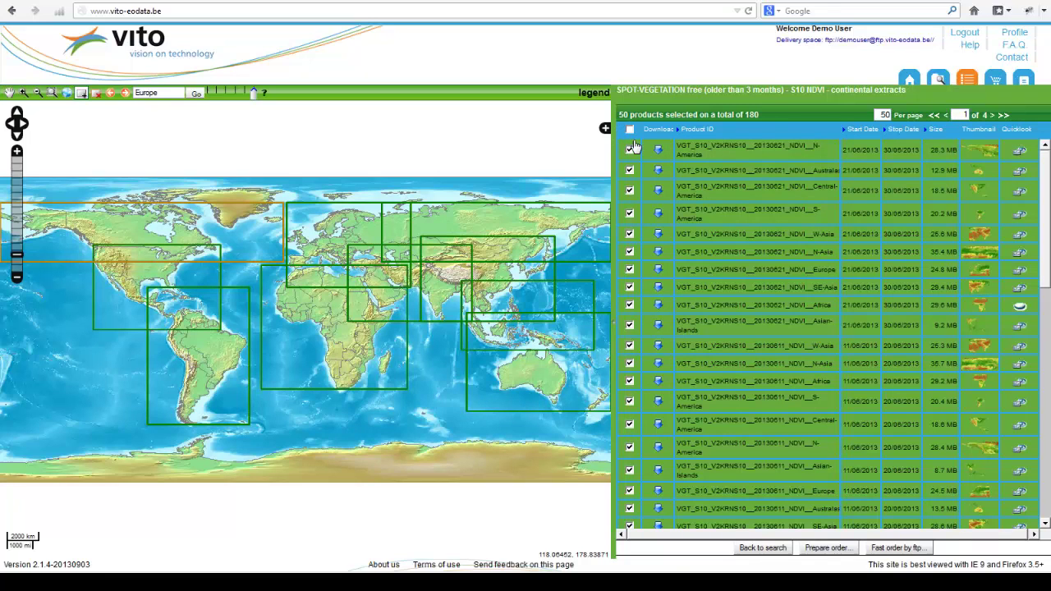
pyautogui.click(629, 148)
pyautogui.click(630, 131)
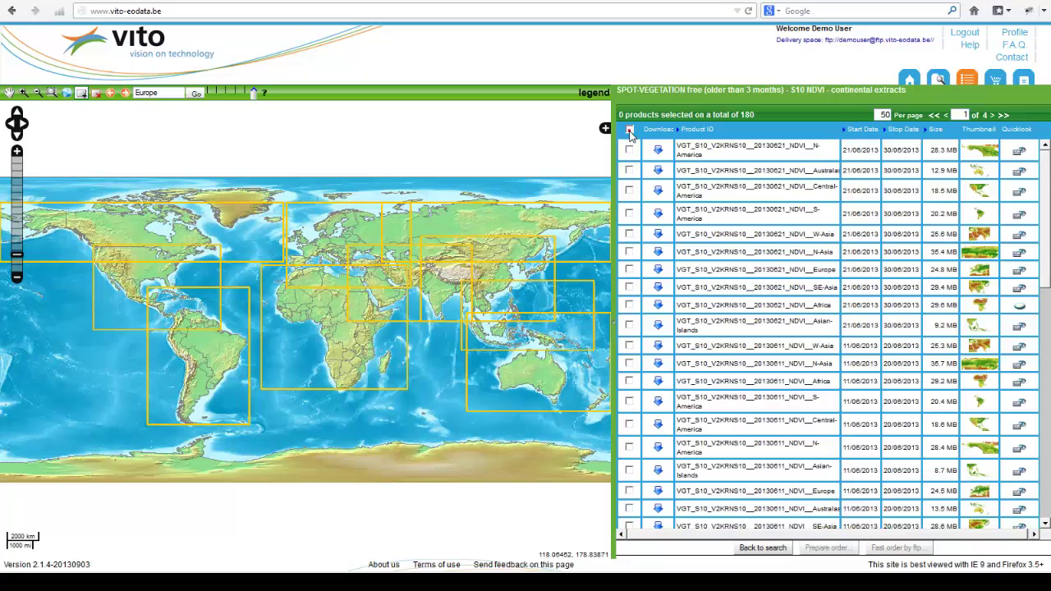
# Select the Australia, Central-America and S-America products and fast-order them by FTP
pyautogui.click(628, 170)
pyautogui.click(628, 191)
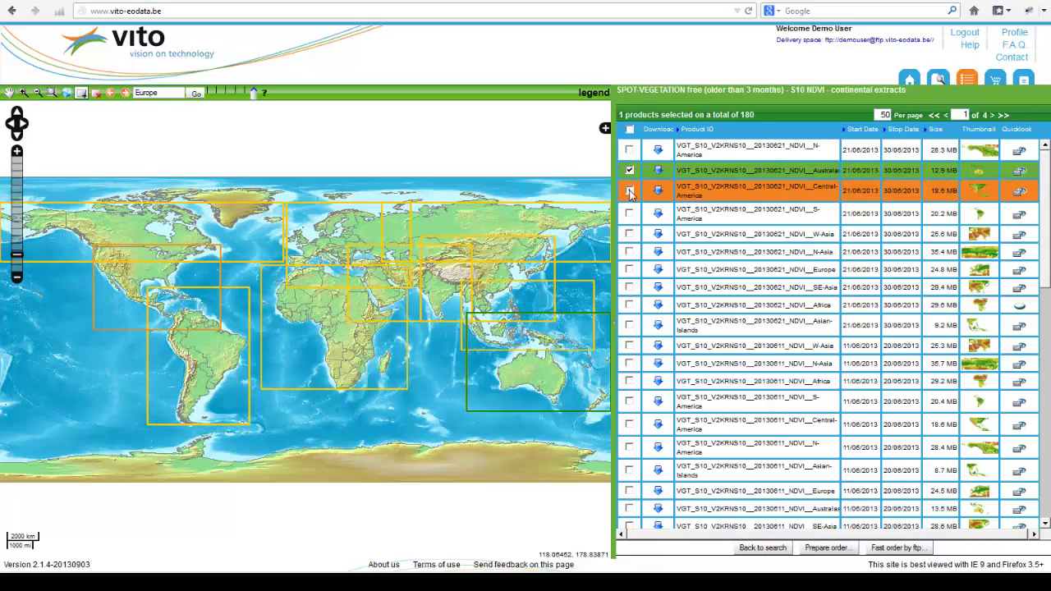
pyautogui.click(630, 213)
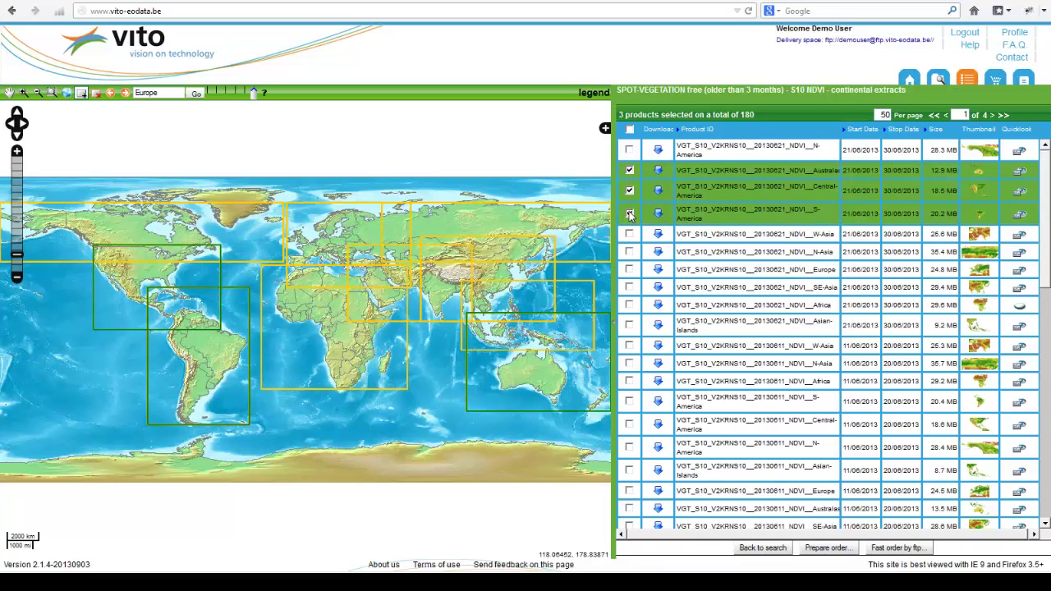
pyautogui.click(902, 547)
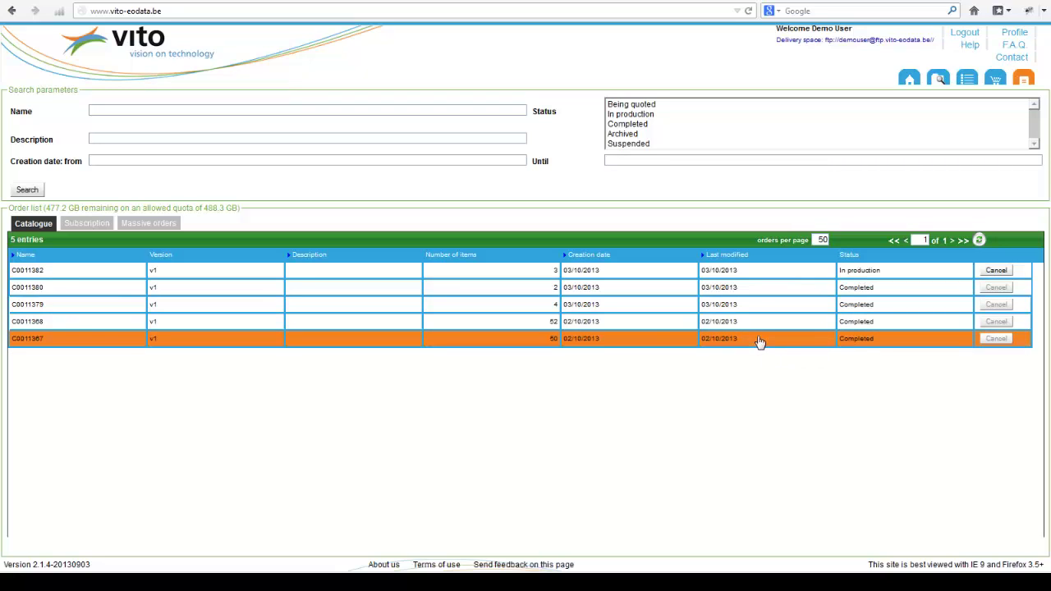
# Open order C0011367's first item and its N-America download files, then close both windows
pyautogui.doubleClick(665, 342)
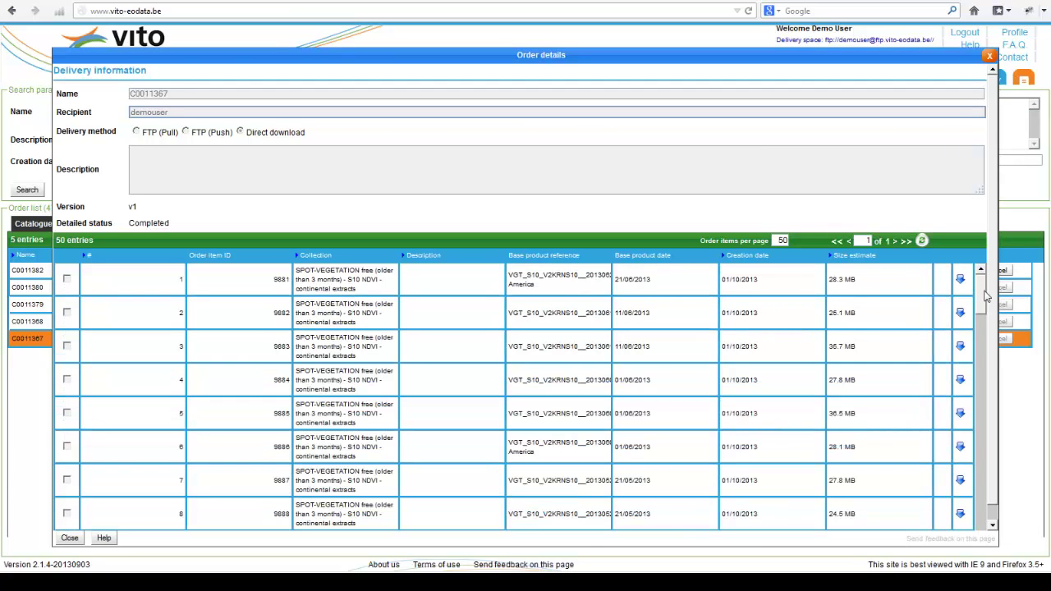
pyautogui.moveTo(982, 295)
pyautogui.mouseDown()
pyautogui.moveTo(989, 444)
pyautogui.moveTo(983, 285)
pyautogui.mouseUp()
pyautogui.click(960, 280)
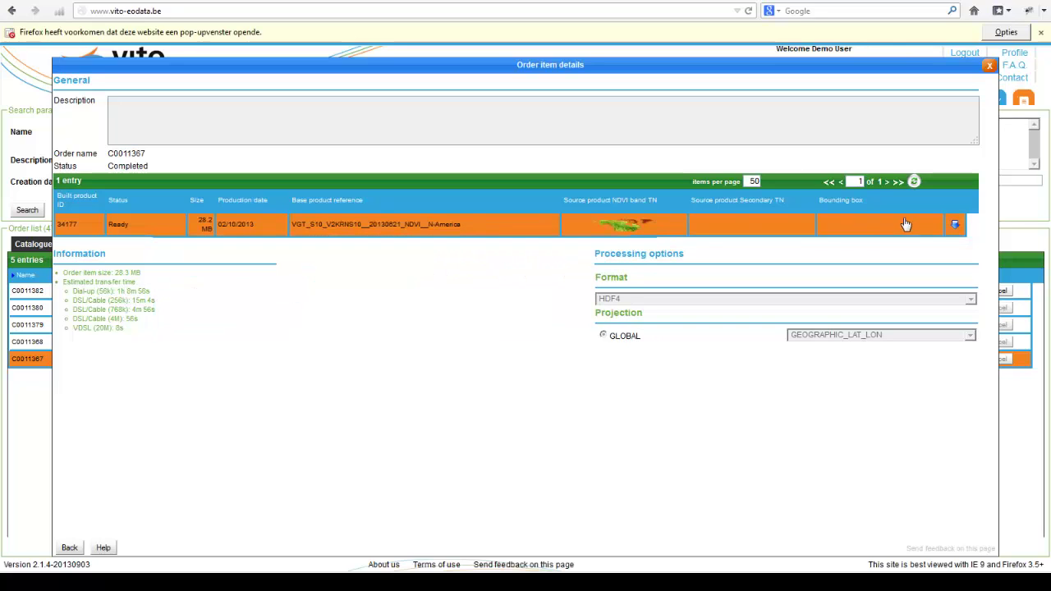
pyautogui.click(956, 227)
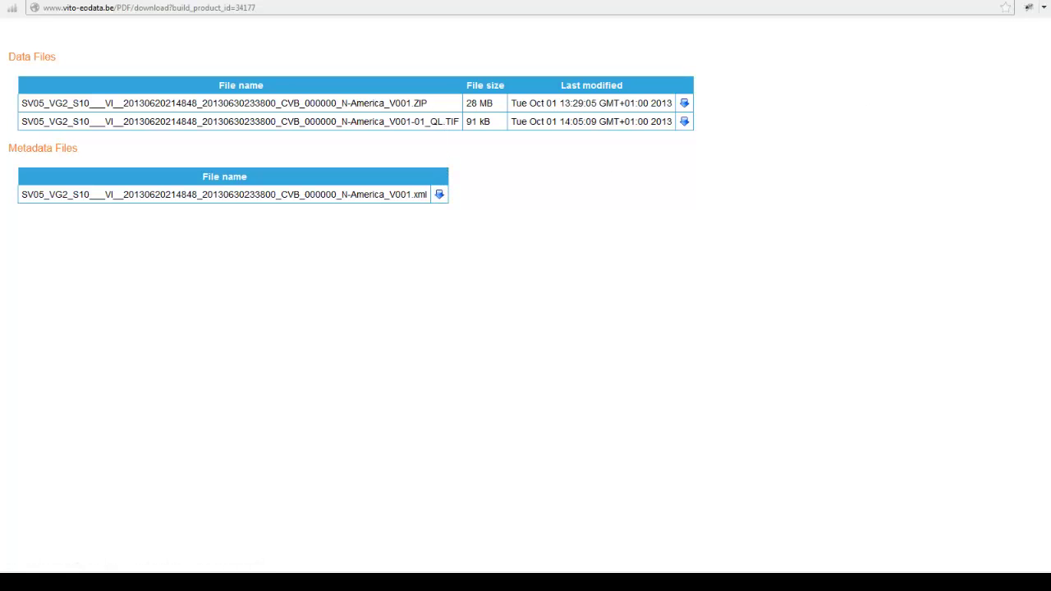
pyautogui.hotkey('ctrl', 'w')
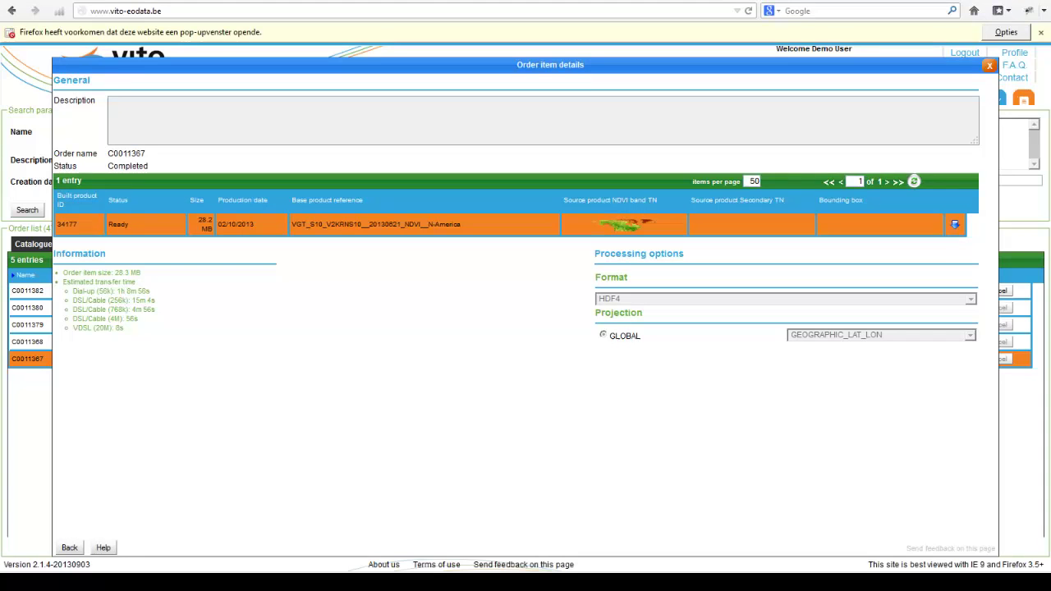
pyautogui.click(990, 66)
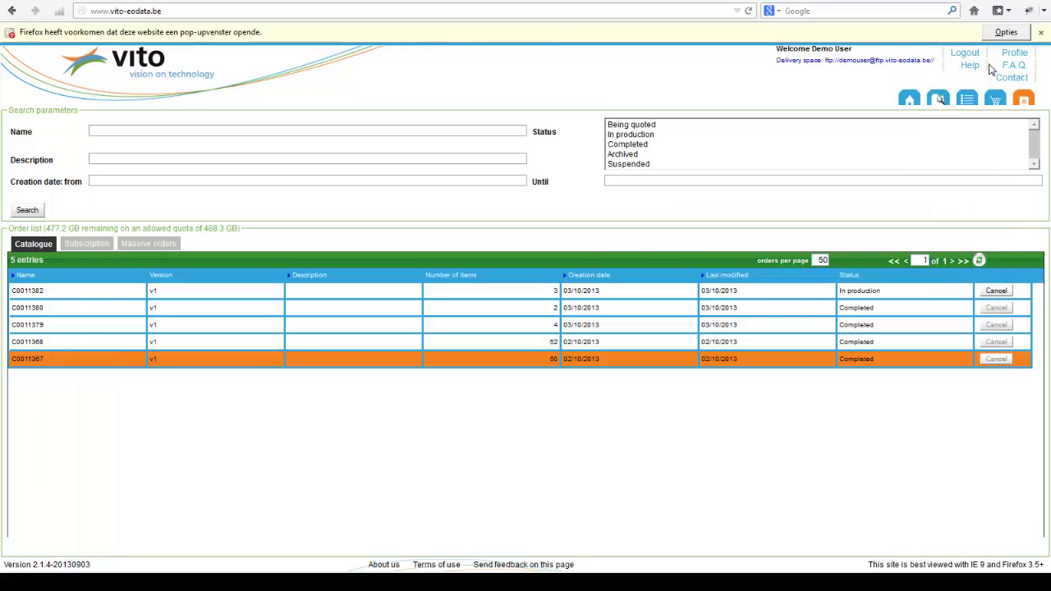
# From the home page, open the PROBA-V 333M S10 TOC - 333km Commissioning collection search
pyautogui.click(910, 99)
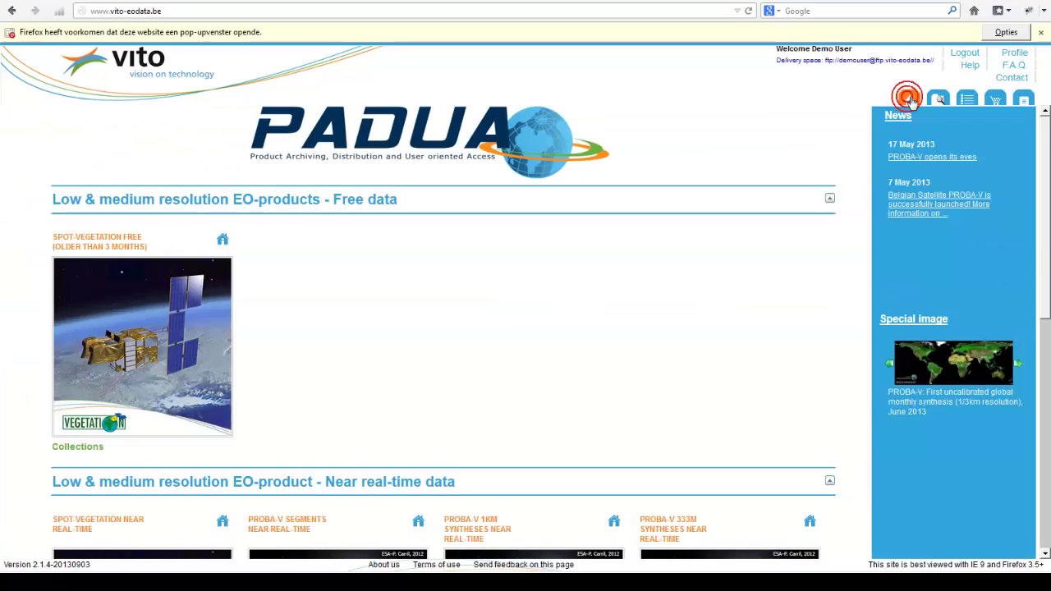
pyautogui.scroll(-8, 1040, 239)
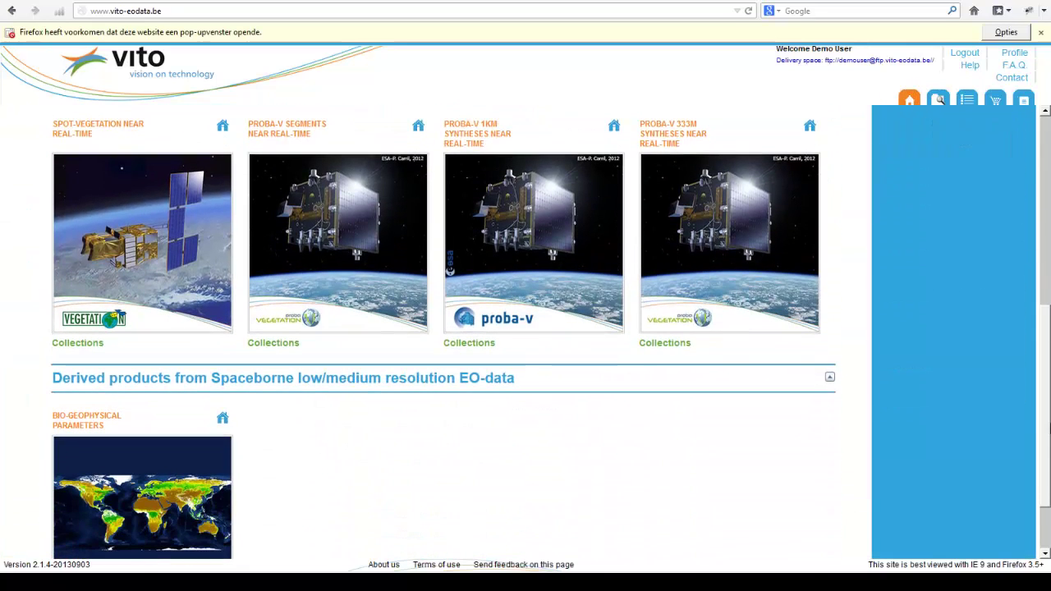
pyautogui.click(680, 344)
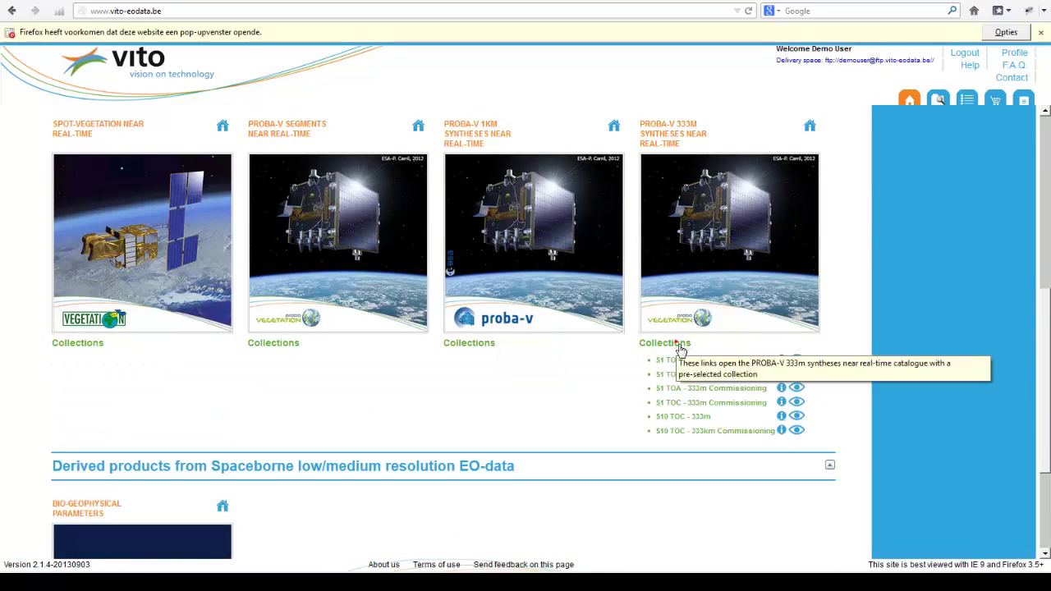
pyautogui.click(684, 435)
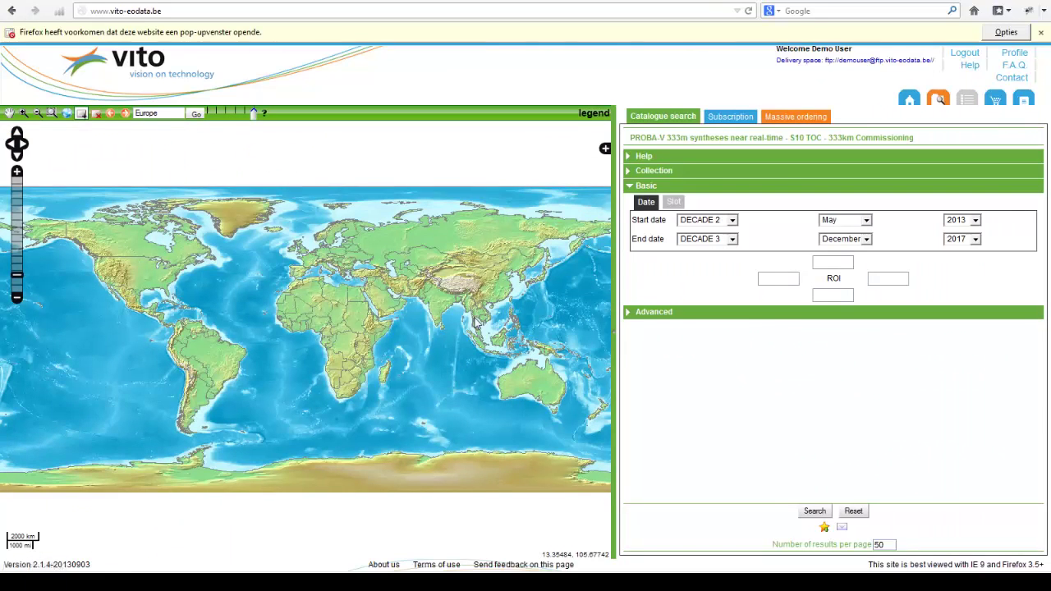
# Draw a region of interest covering nearly the whole world and search, finding 10 products
pyautogui.click(96, 115)
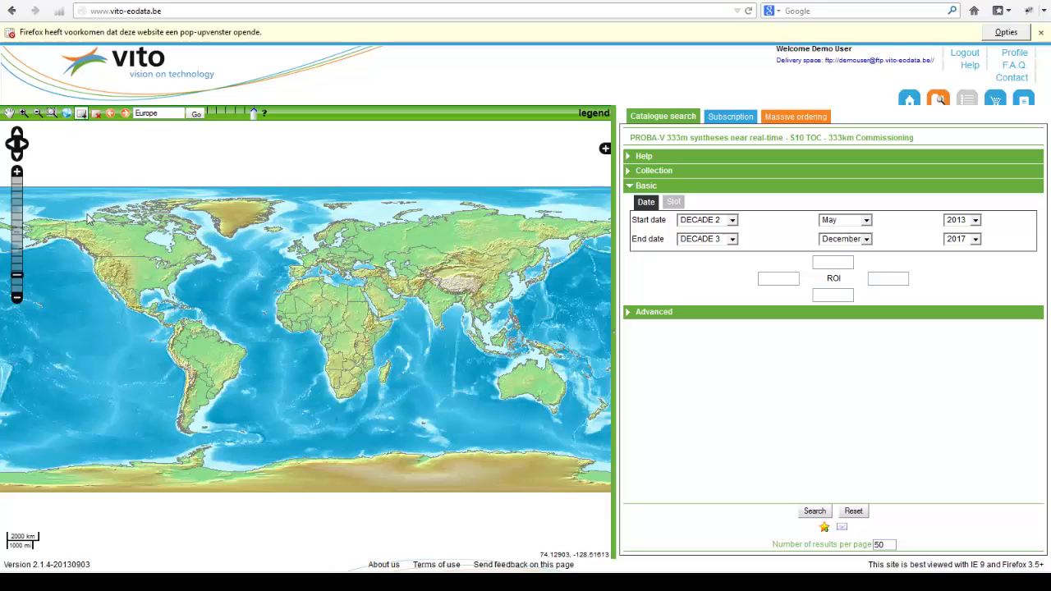
pyautogui.moveTo(84, 211); pyautogui.dragTo(464, 353)
pyautogui.moveTo(516, 380); pyautogui.dragTo(585, 470)
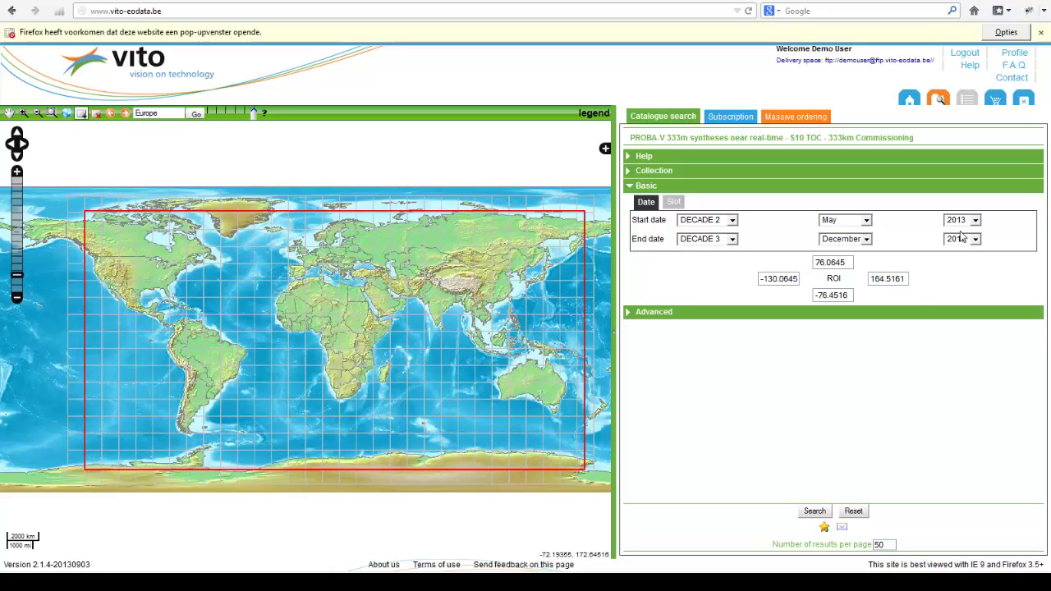
pyautogui.click(815, 512)
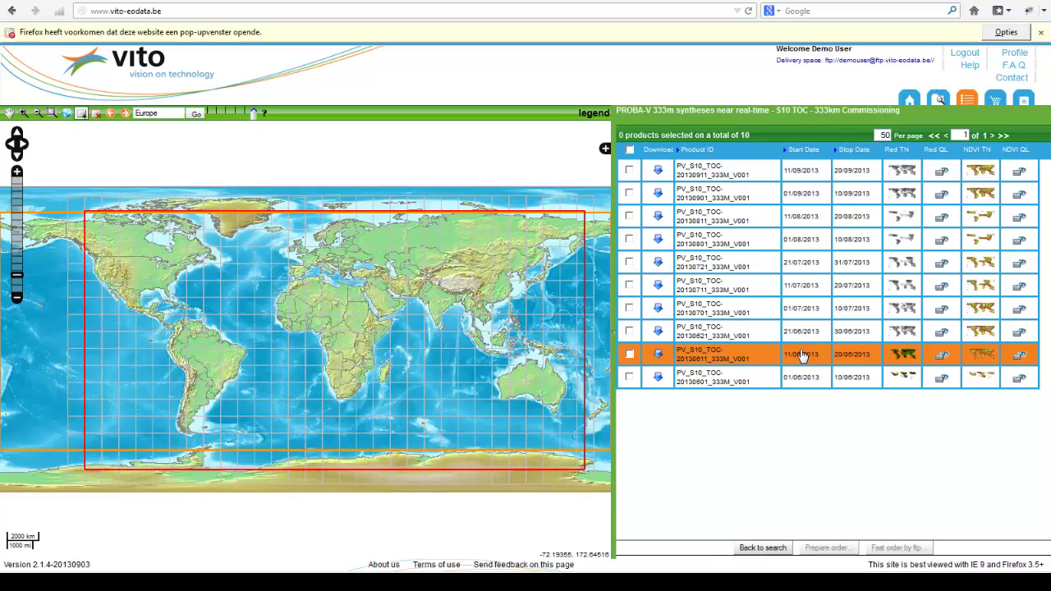
# Overlay the first product's NDVI quicklook, then select all 10 products and prepare their order
pyautogui.moveTo(924, 201)
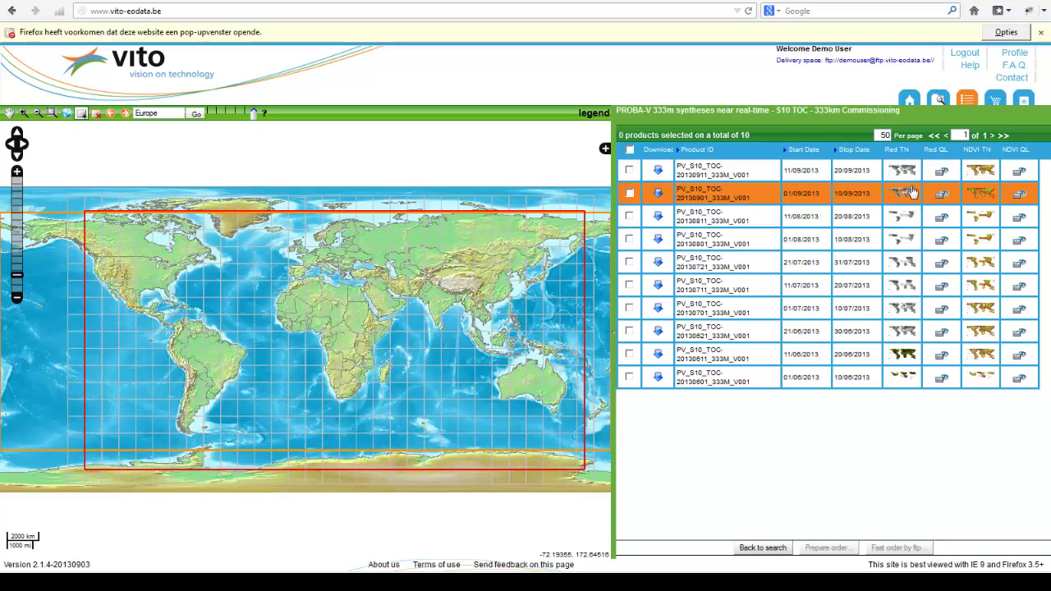
pyautogui.moveTo(982, 177)
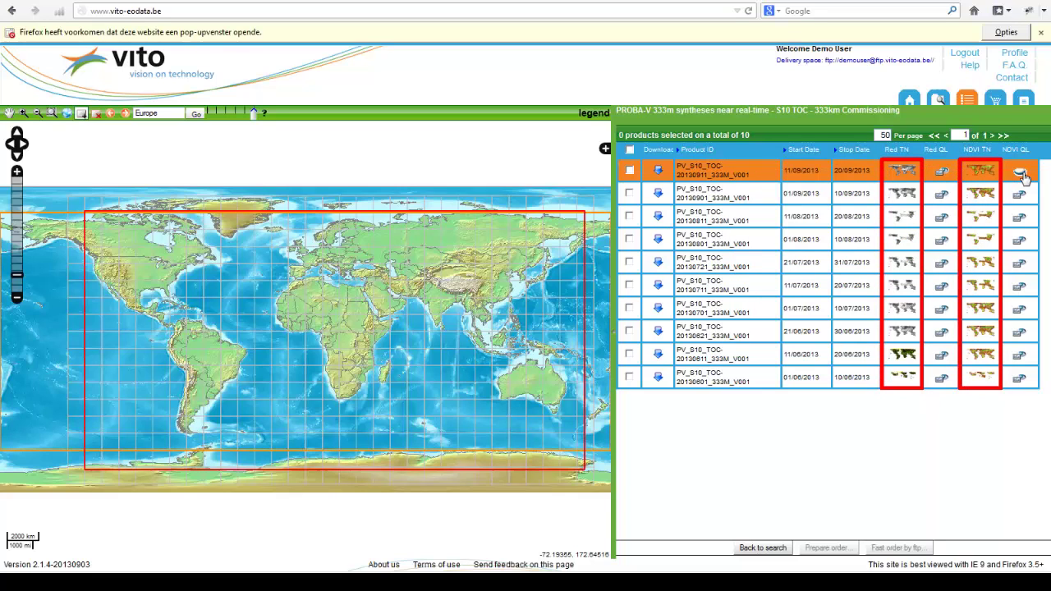
pyautogui.click(1020, 175)
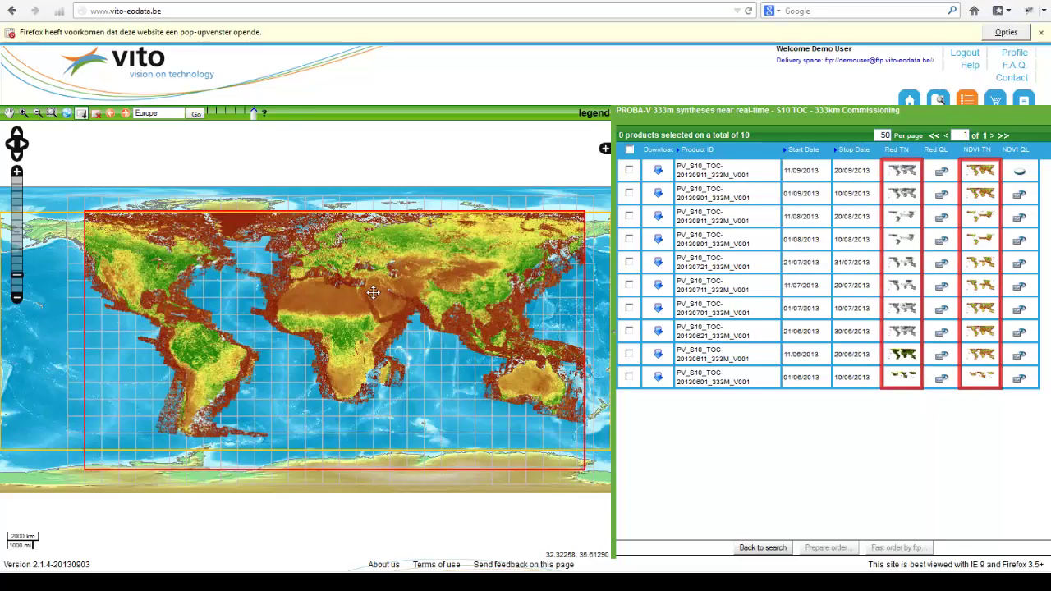
pyautogui.scroll(2, 373, 292)
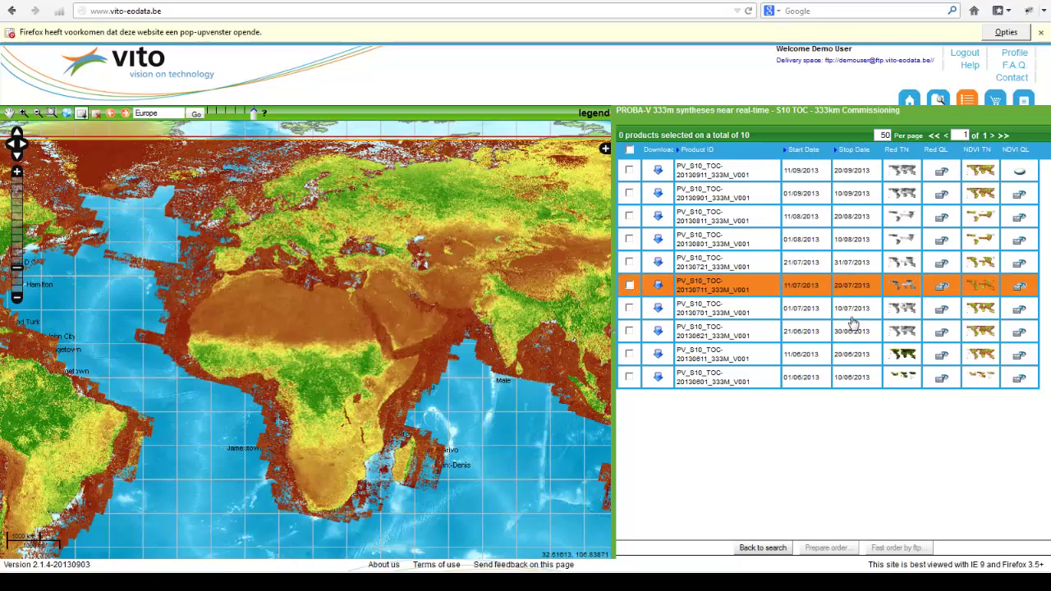
pyautogui.click(630, 150)
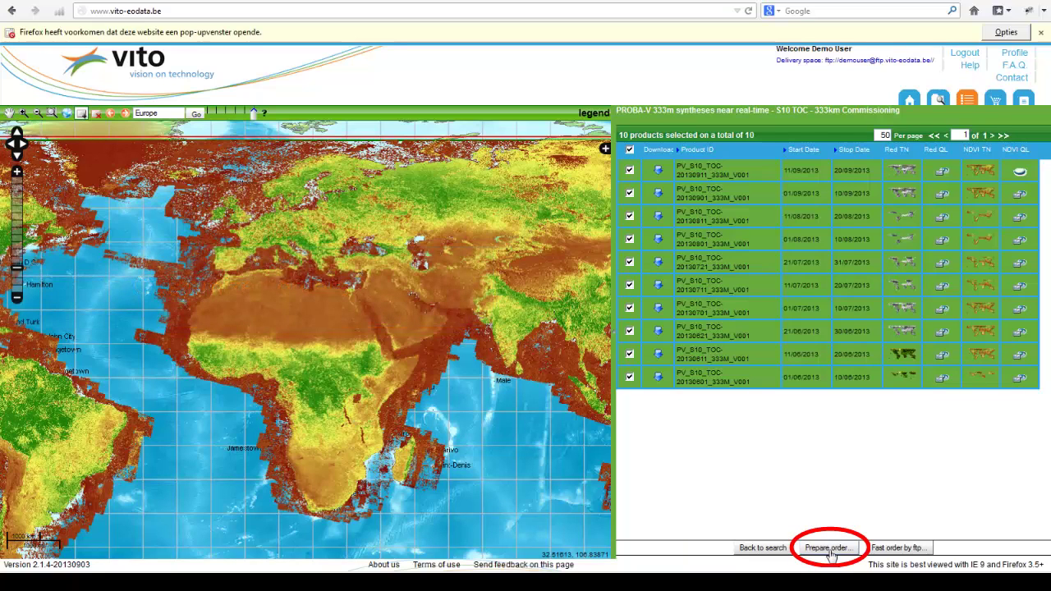
pyautogui.click(830, 552)
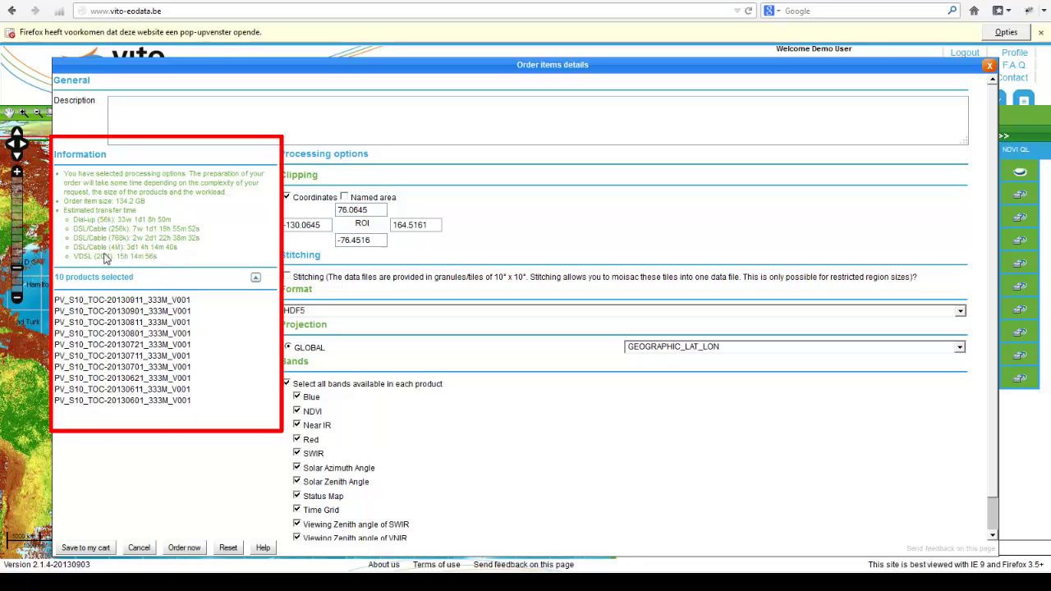
# Choose France as the named clipping area via 'fra', then untick Named area so nothing is clipped
pyautogui.click(257, 278)
pyautogui.click(257, 279)
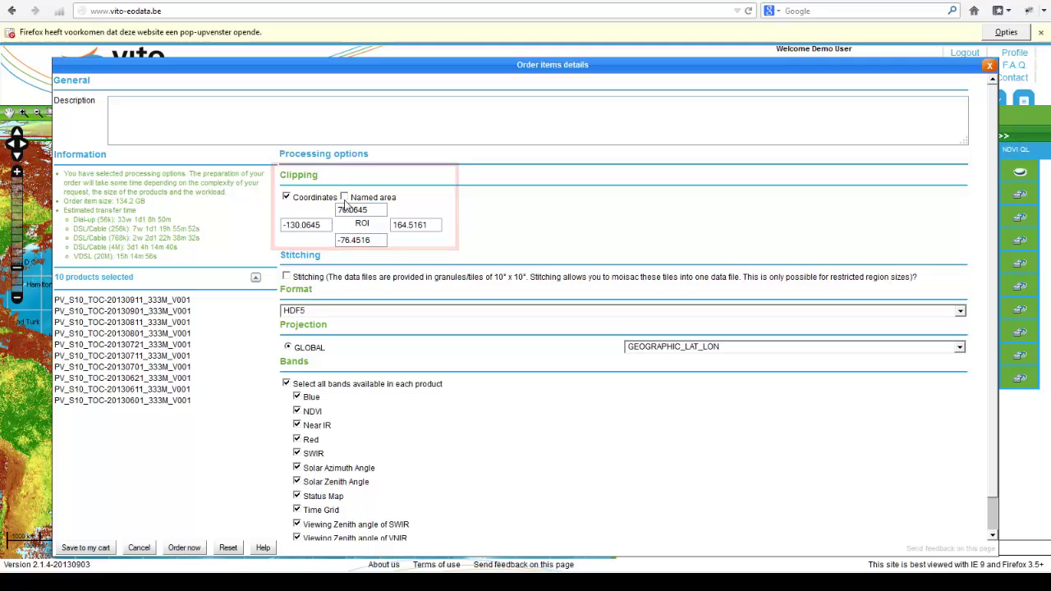
pyautogui.click(344, 198)
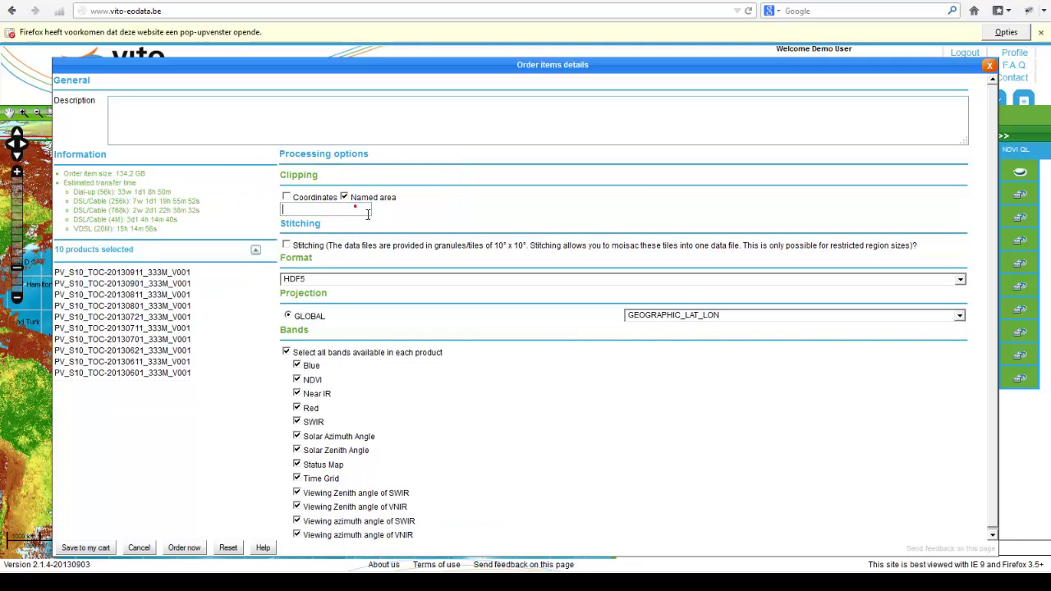
pyautogui.click(368, 212)
pyautogui.write('fra')
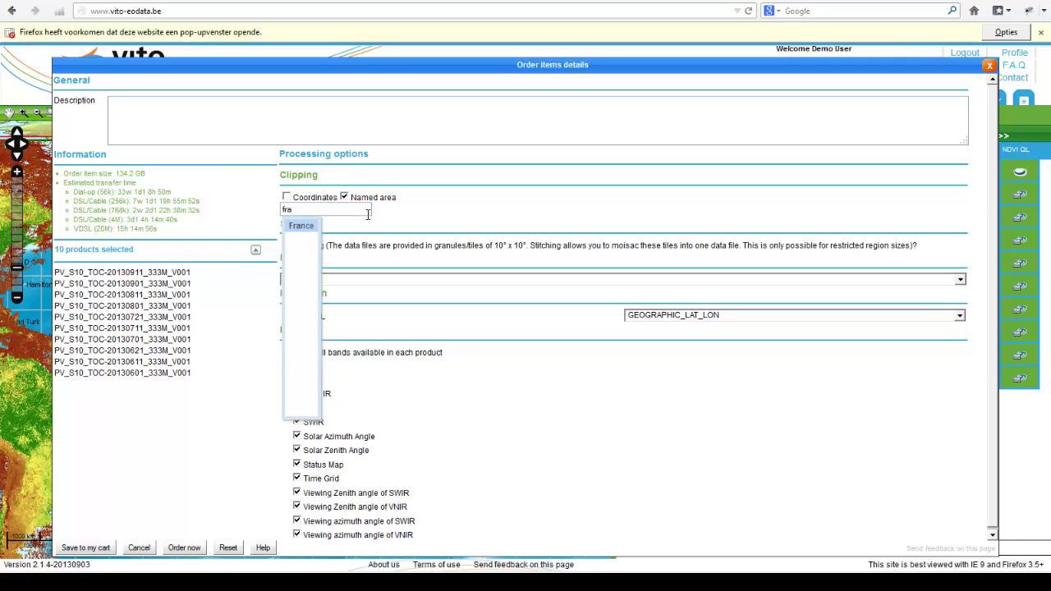
pyautogui.click(302, 227)
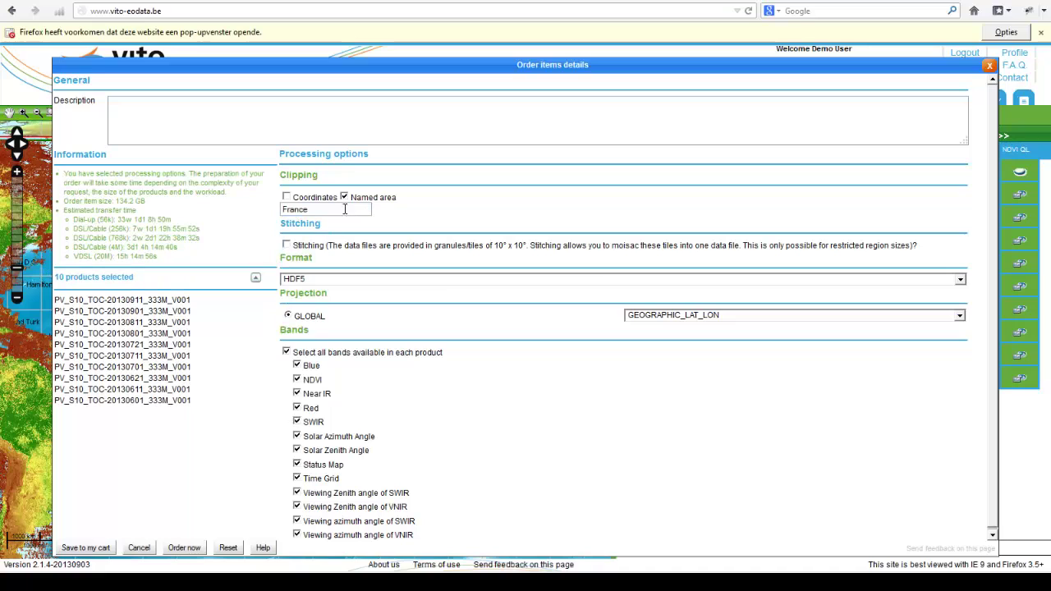
pyautogui.click(343, 197)
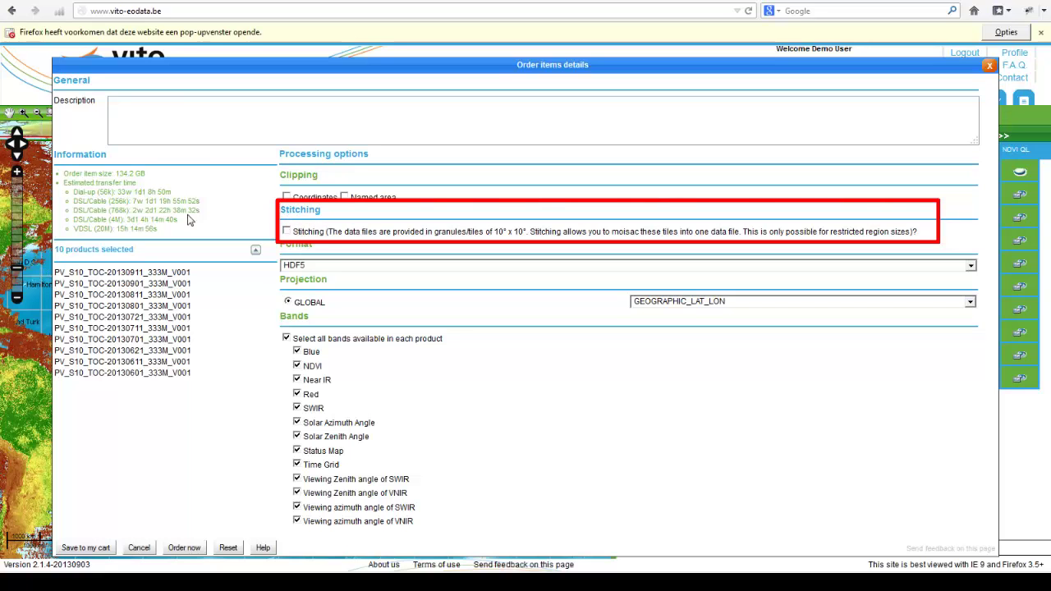
# Move the order details dialog aside and back, then tick the Stitching checkbox
pyautogui.moveTo(155, 66); pyautogui.dragTo(462, 79)
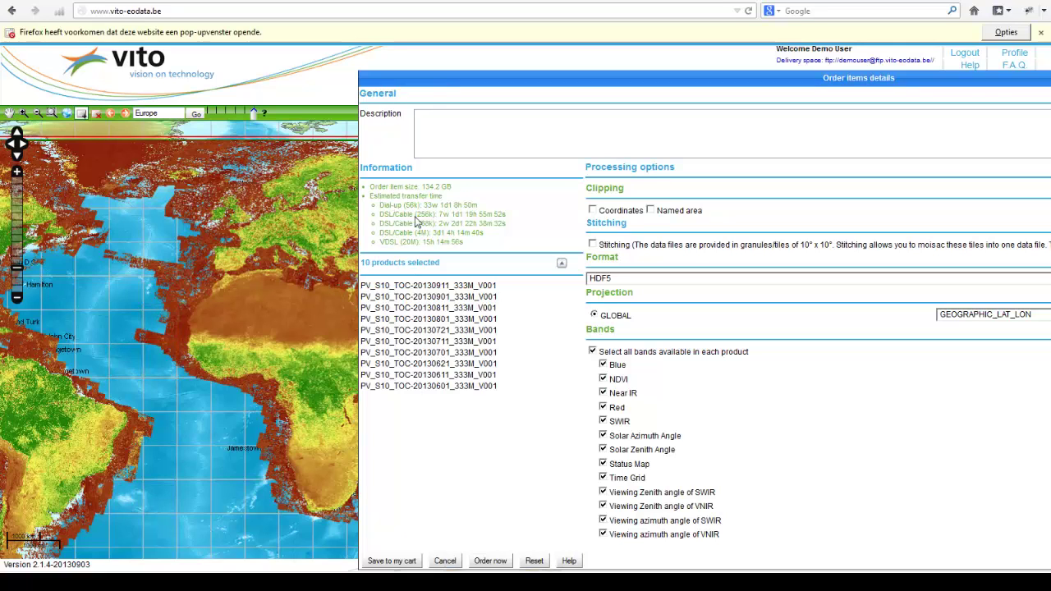
pyautogui.moveTo(428, 78); pyautogui.dragTo(136, 70)
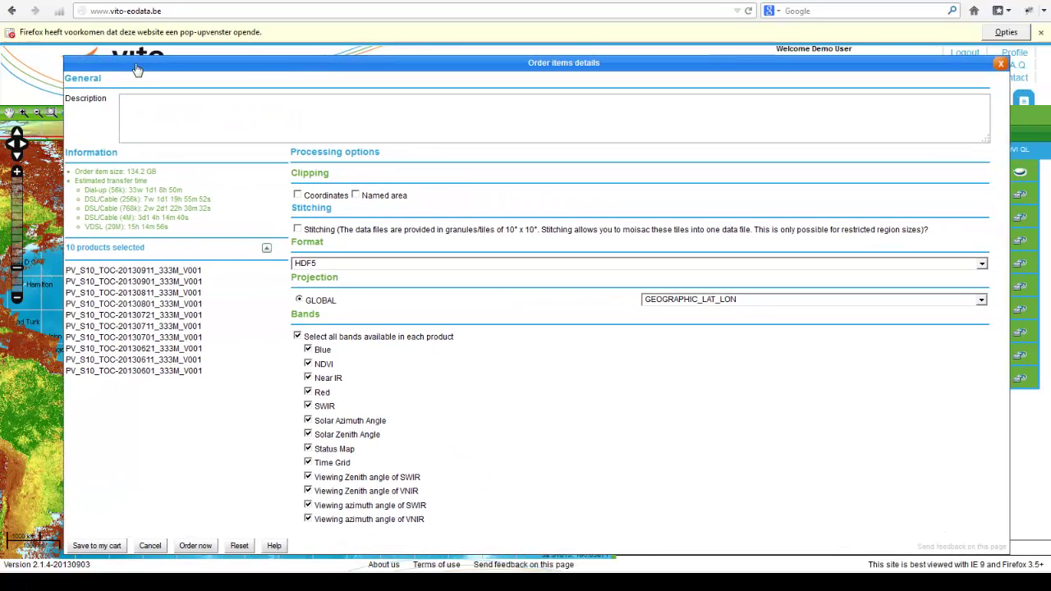
pyautogui.click(297, 231)
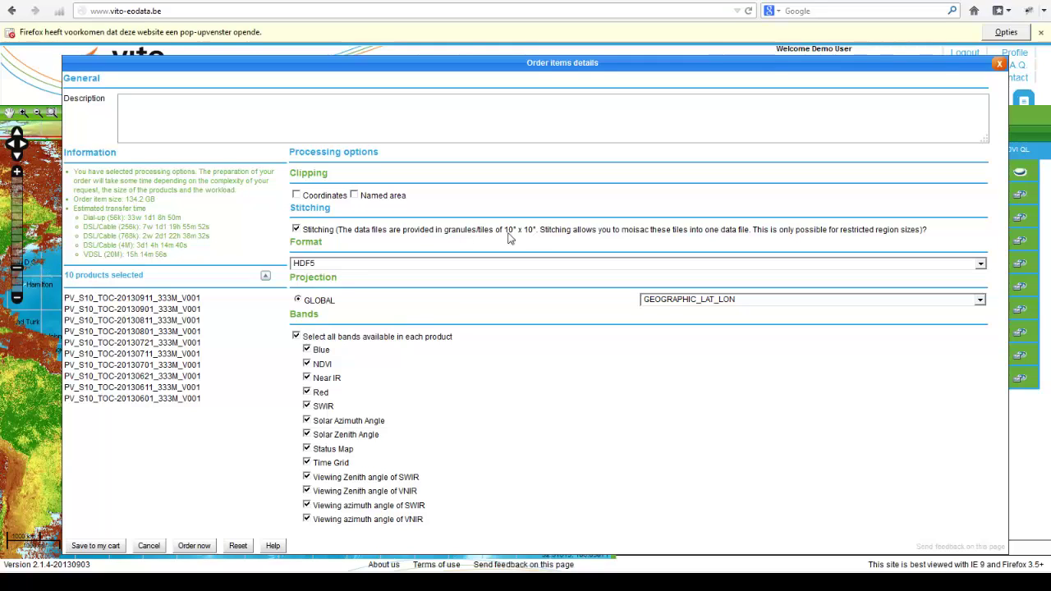
# Order HDF5 output with only the Blue and NDVI bands, then dismiss the 504-granule limit error
pyautogui.click(304, 264)
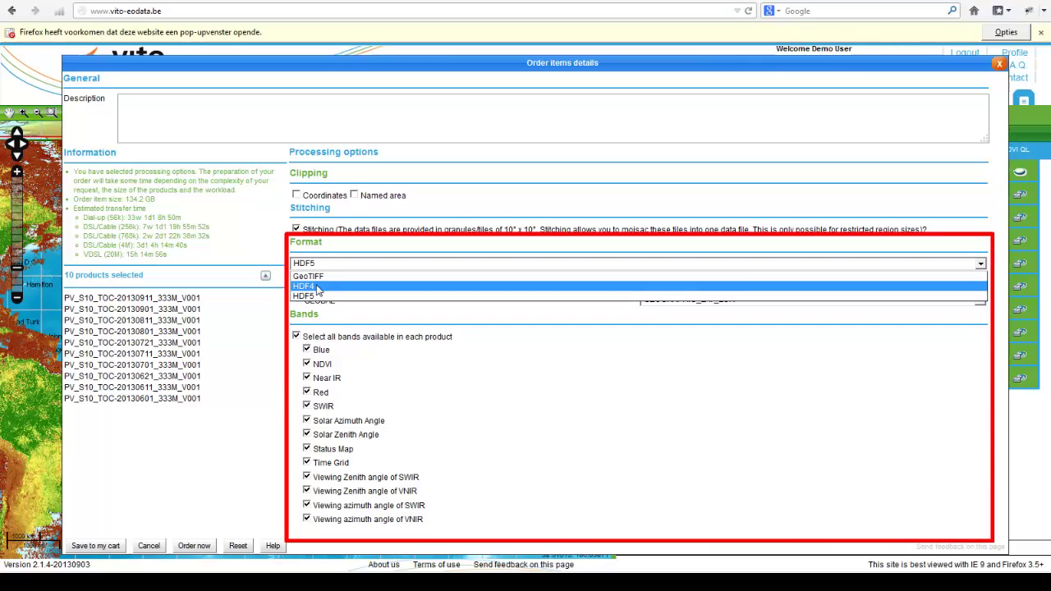
pyautogui.click(419, 366)
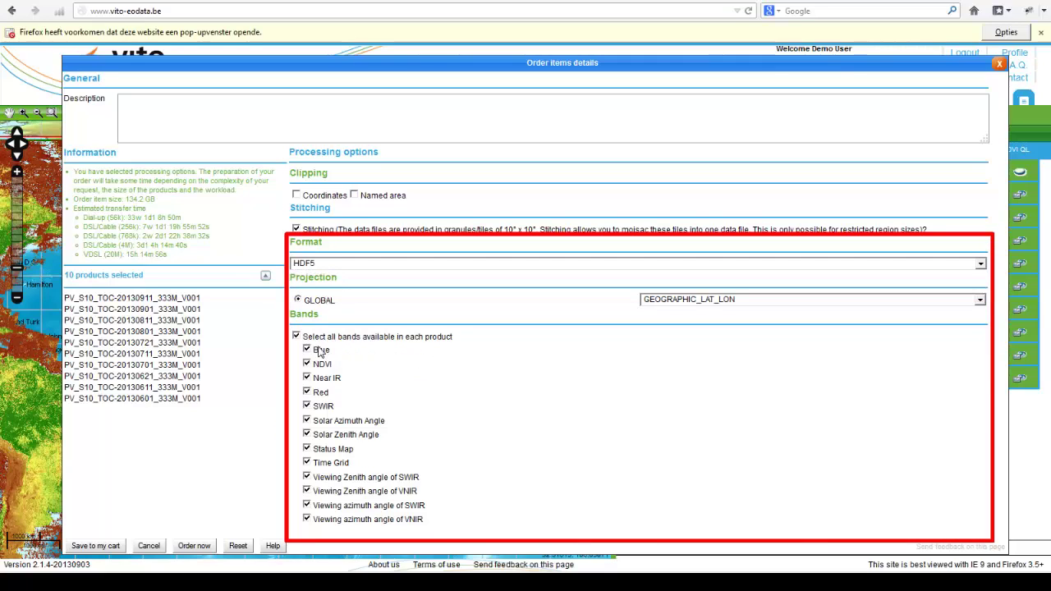
pyautogui.click(295, 337)
pyautogui.click(306, 350)
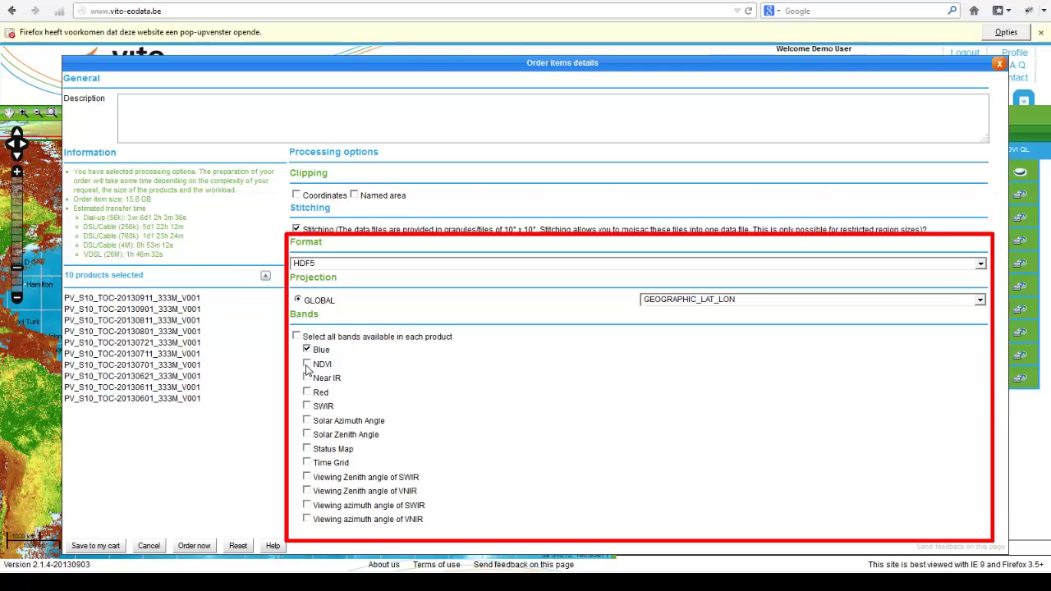
pyautogui.click(306, 364)
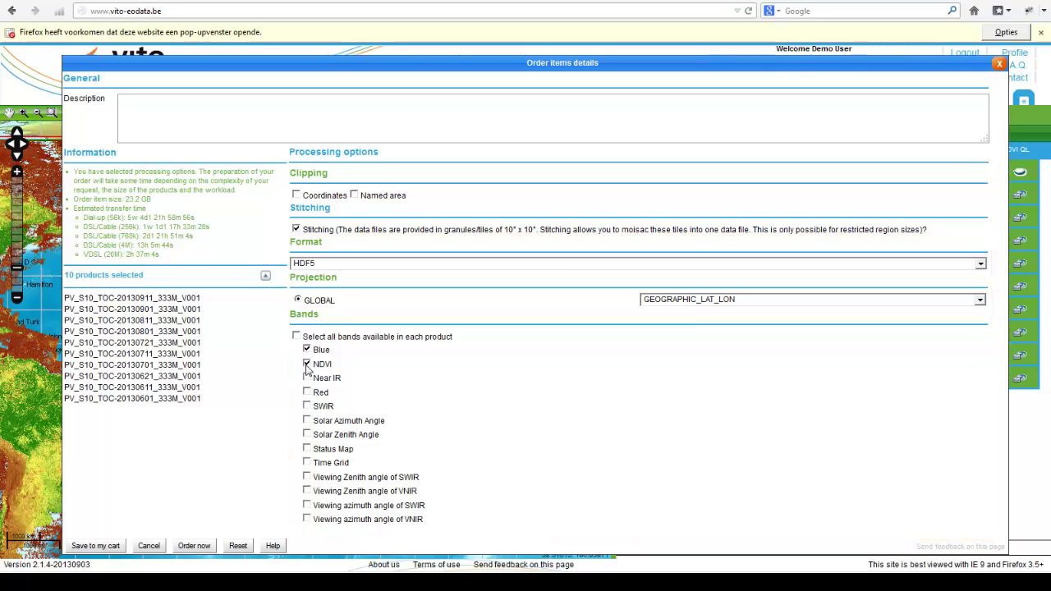
pyautogui.click(201, 546)
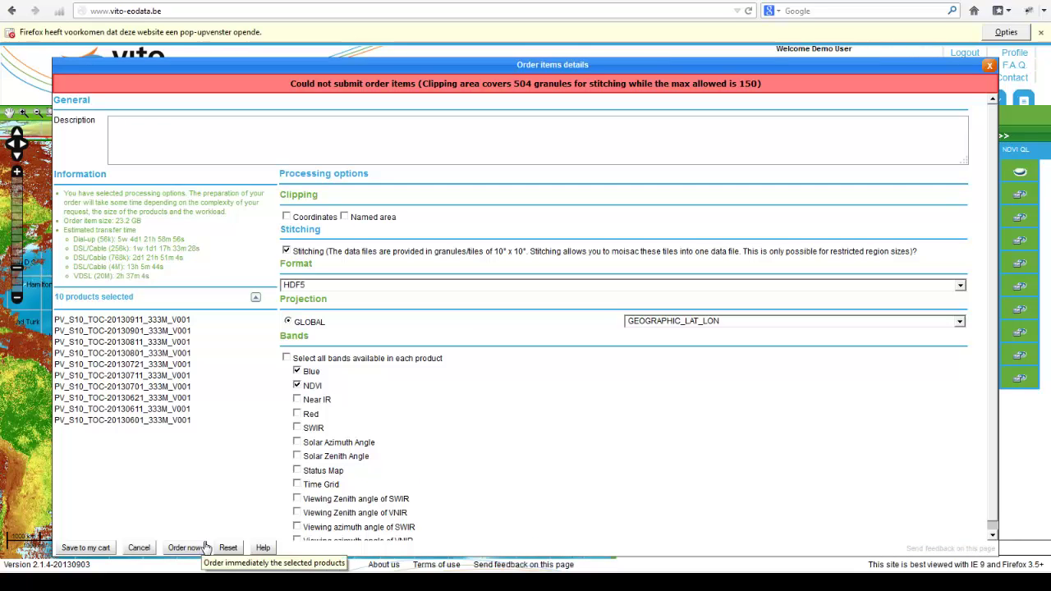
pyautogui.click(139, 547)
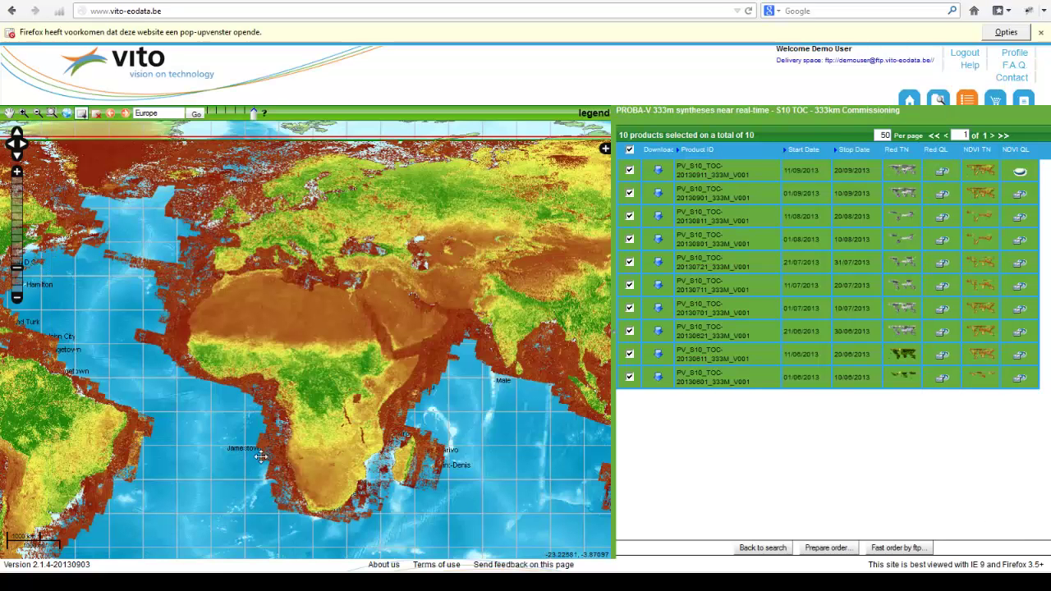
# Place an order for all 10 selected products using default processing options
pyautogui.click(850, 548)
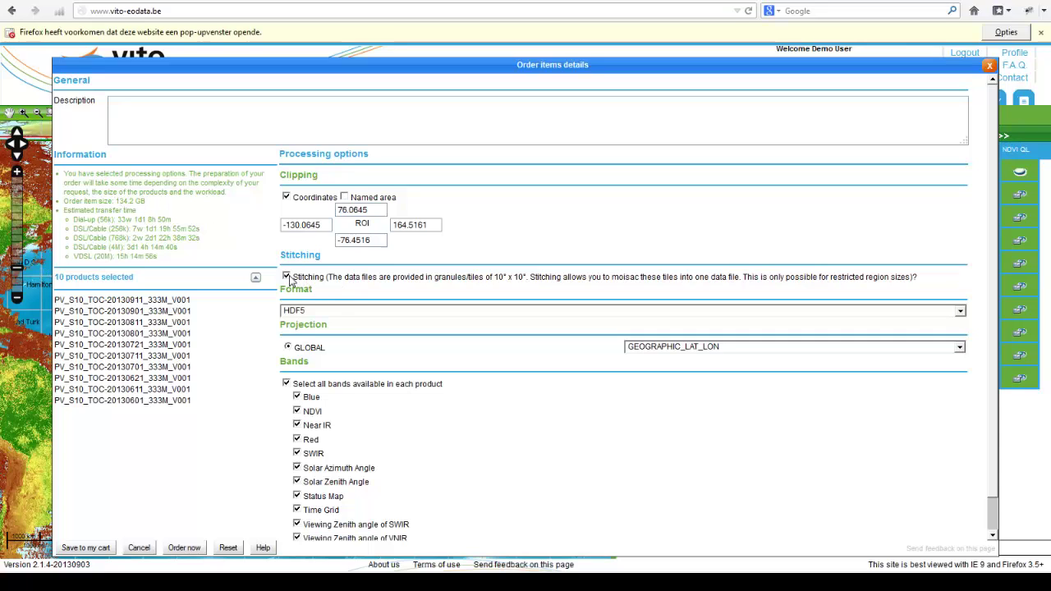
pyautogui.click(185, 548)
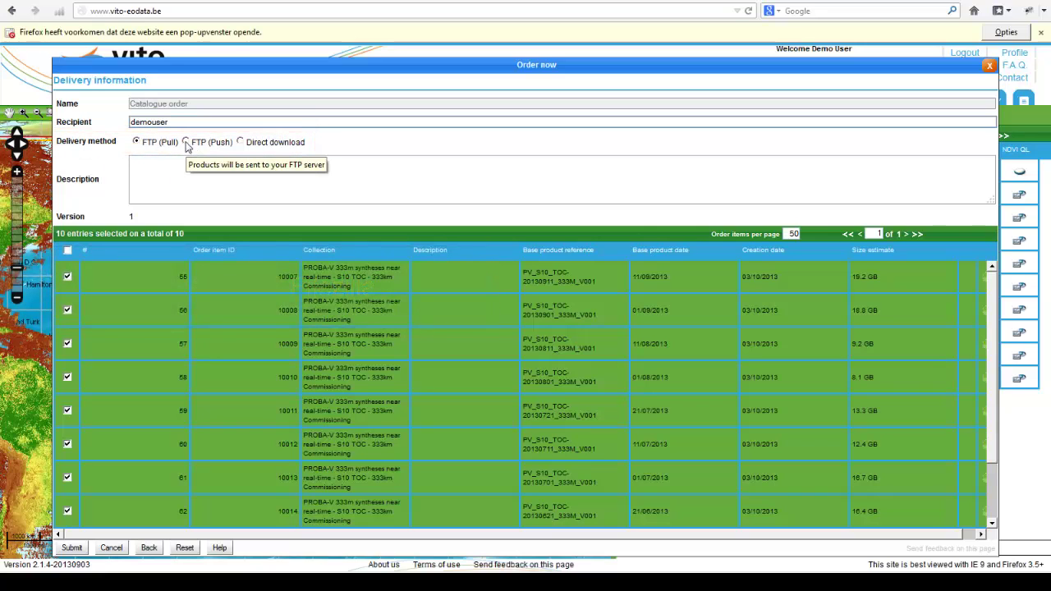
# Choose Direct download delivery, remove the first two products, and submit the remaining 8
pyautogui.click(186, 143)
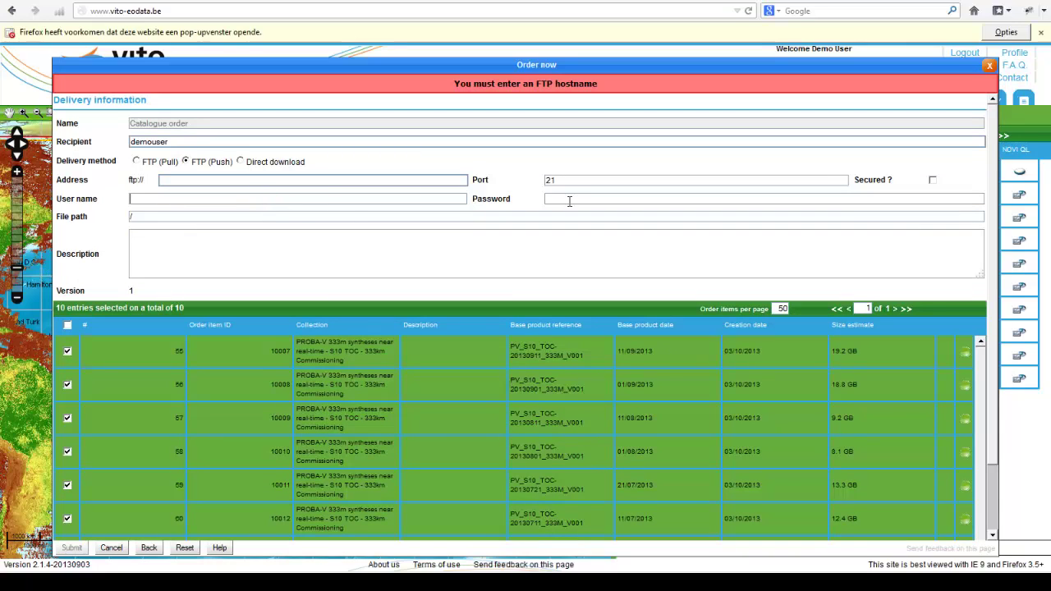
pyautogui.click(239, 162)
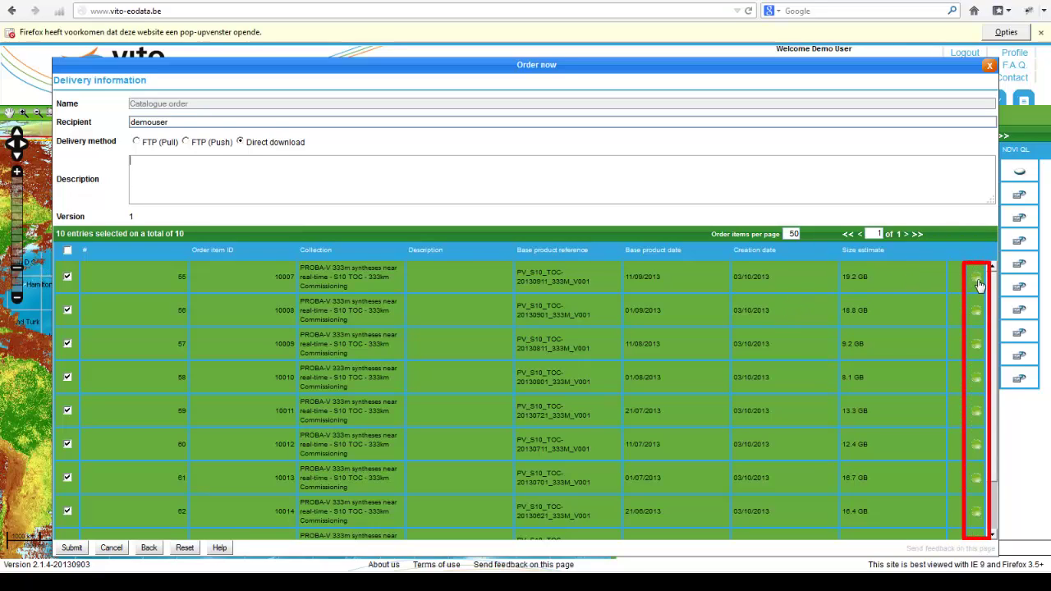
pyautogui.moveTo(978, 283)
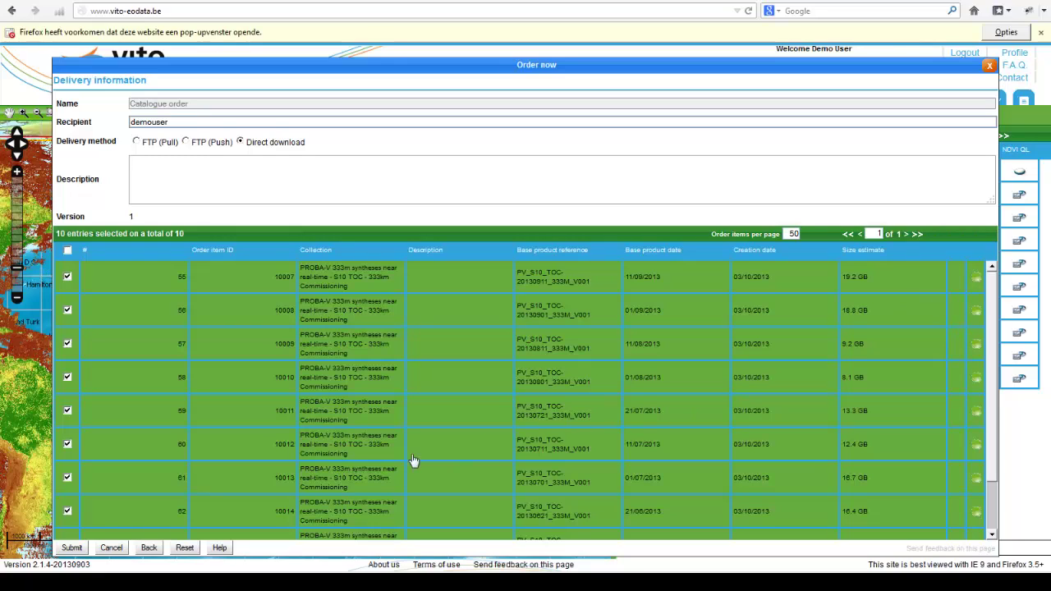
pyautogui.click(67, 277)
pyautogui.click(67, 311)
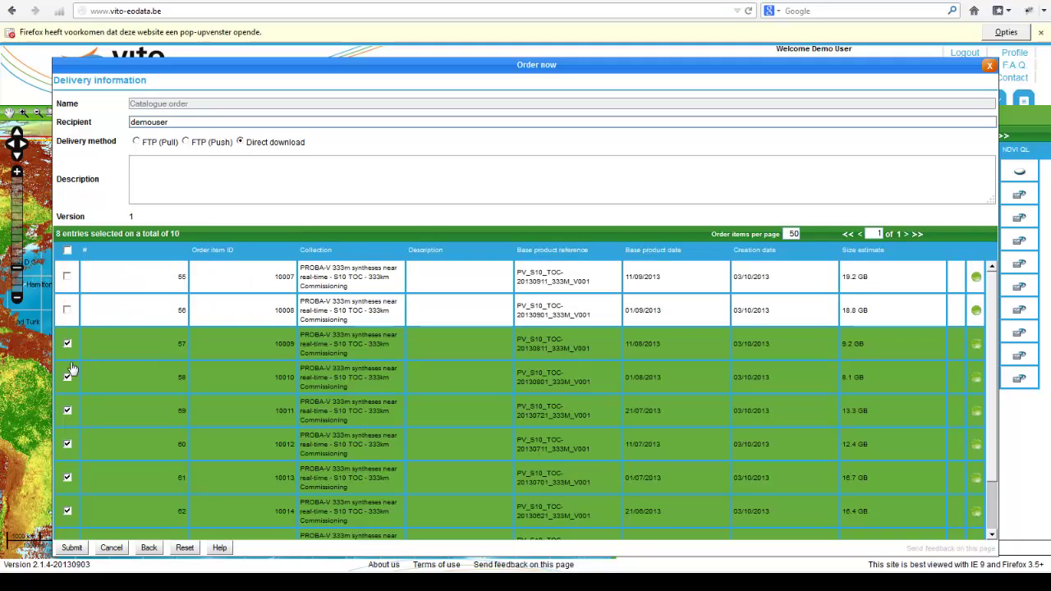
pyautogui.click(75, 548)
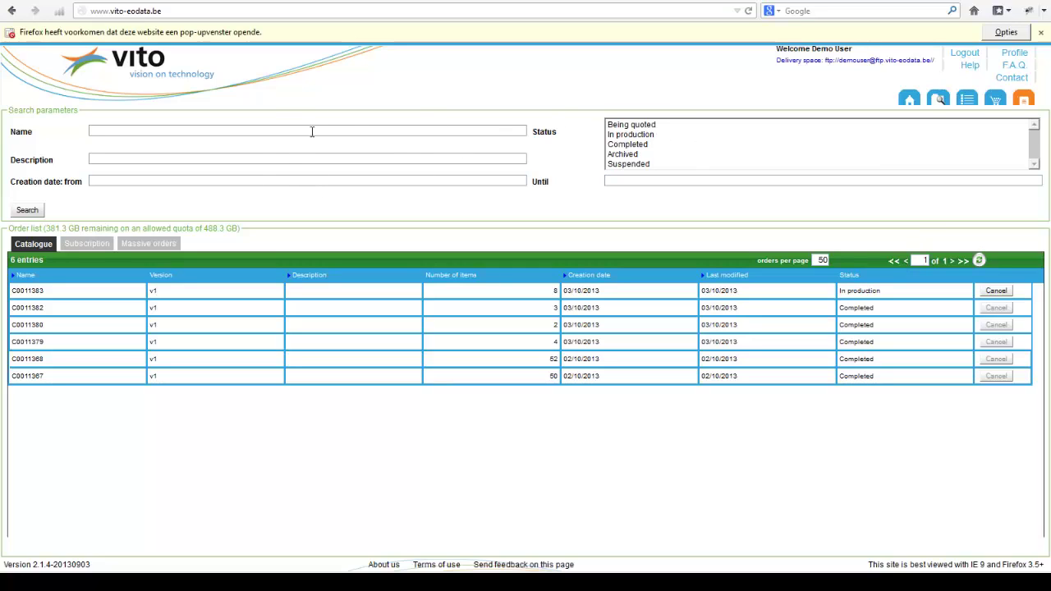
# Rerun the PROBA-V catalogue search and select all 10 resulting products
pyautogui.click(941, 99)
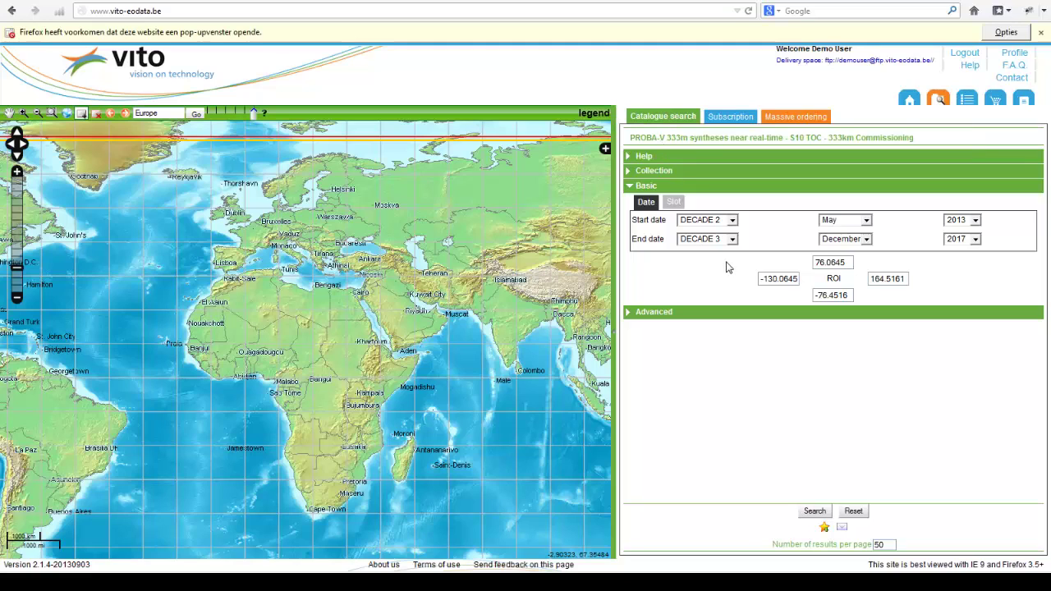
pyautogui.click(816, 512)
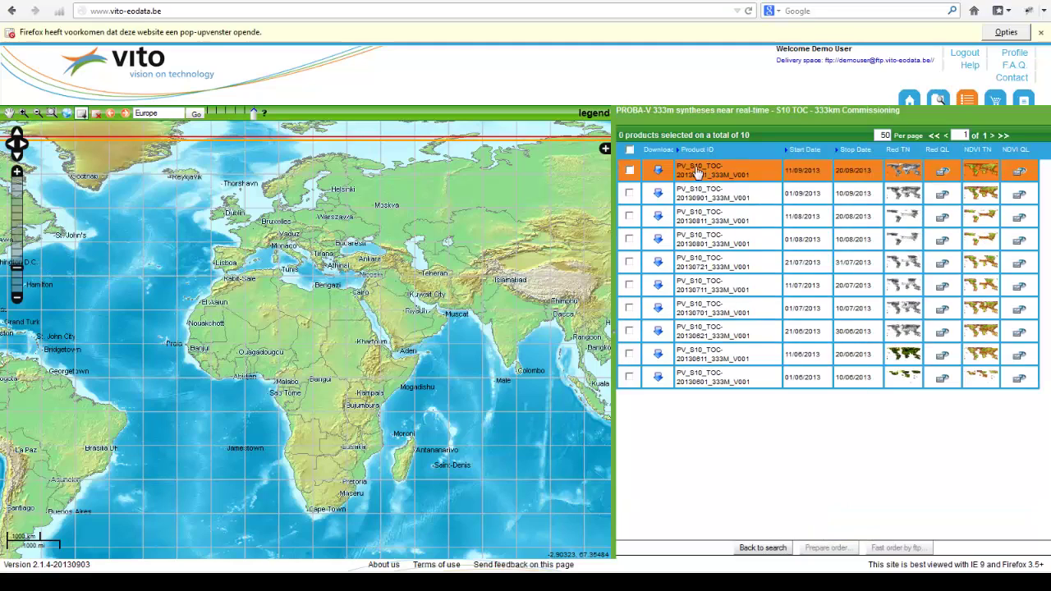
pyautogui.click(629, 150)
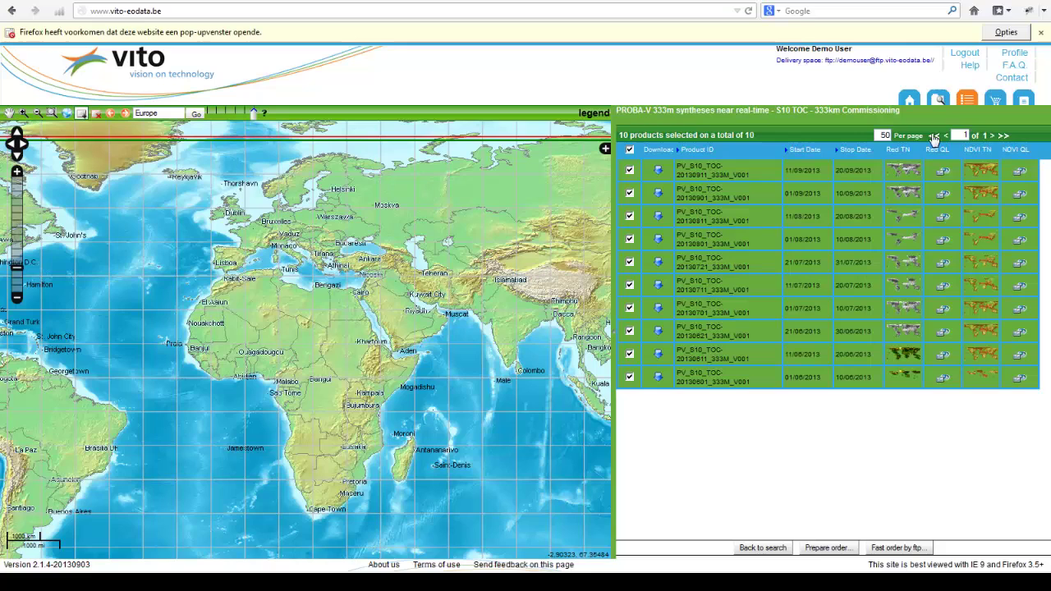
# Switch to the Massive ordering tab and zoom the map out to the whole world
pyautogui.click(939, 102)
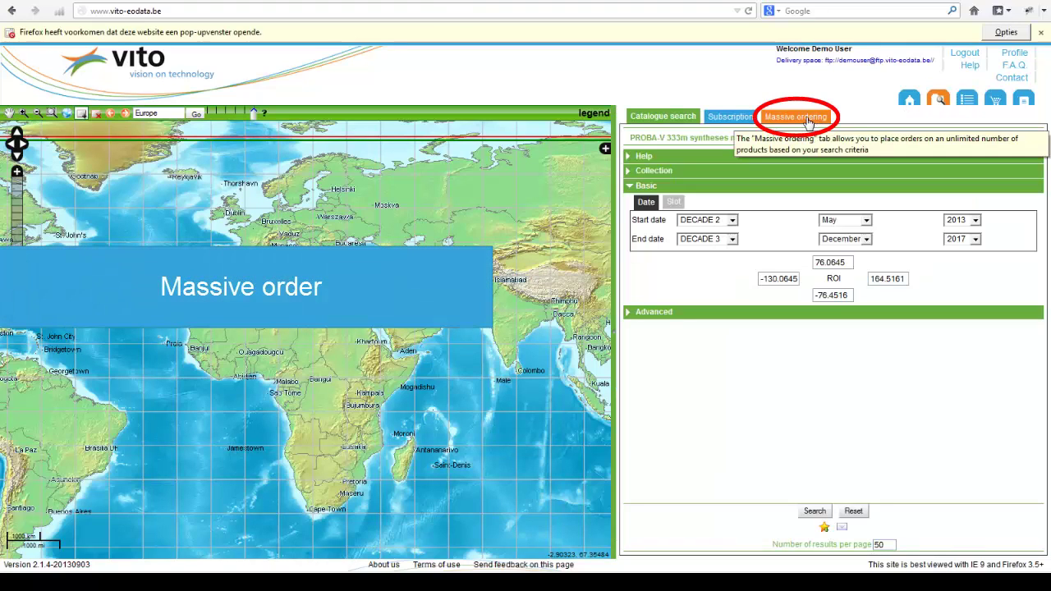
pyautogui.click(806, 119)
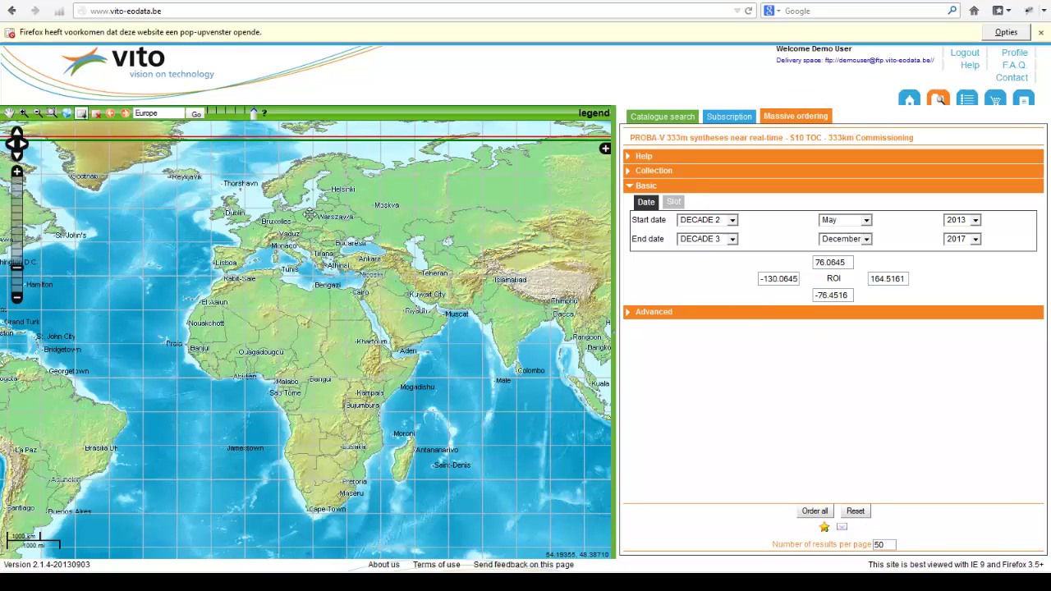
pyautogui.click(65, 118)
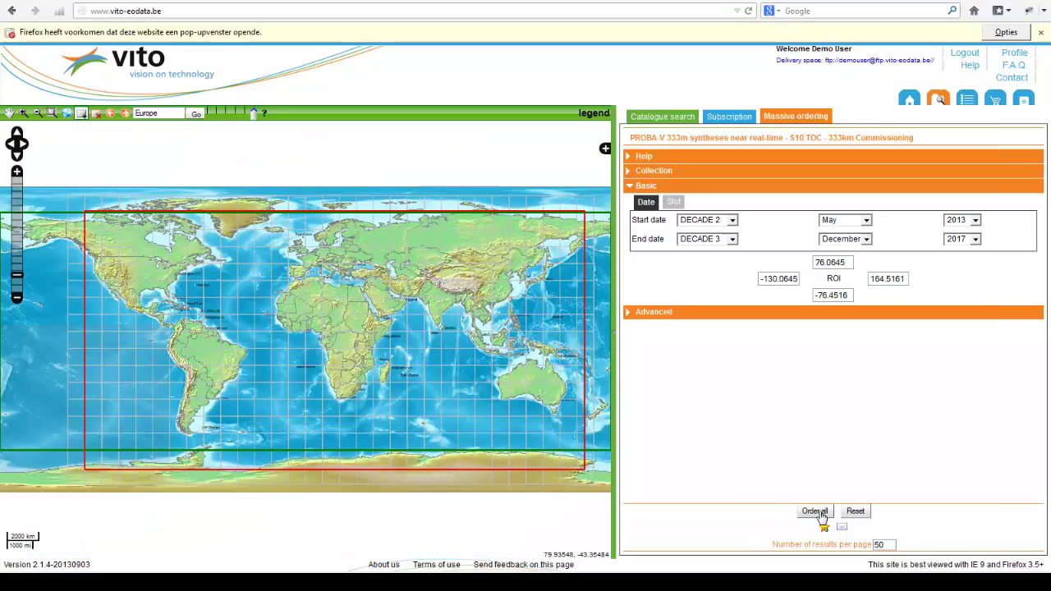
pyautogui.click(814, 511)
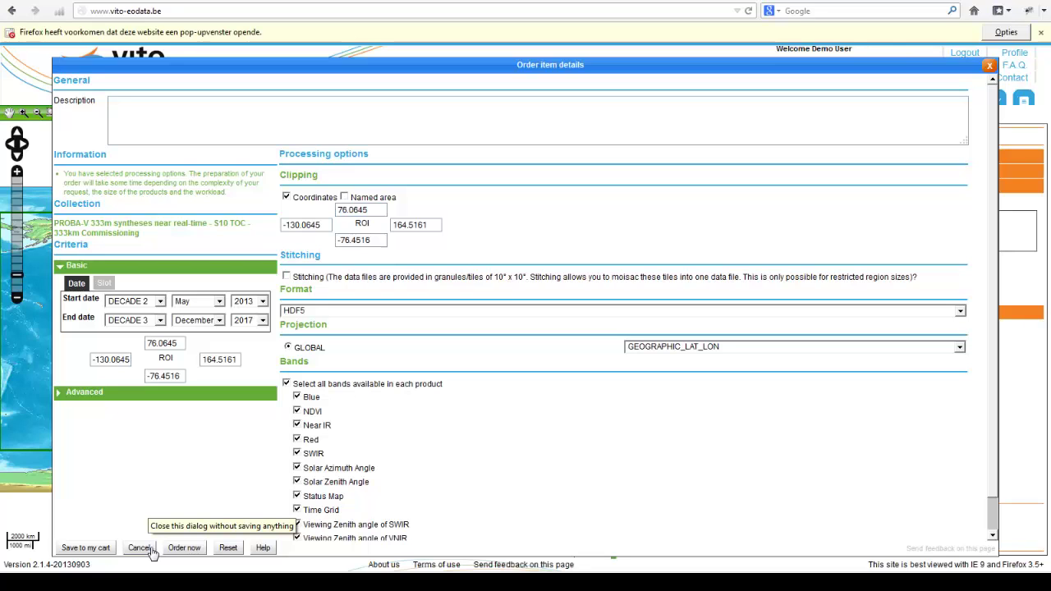
pyautogui.click(152, 551)
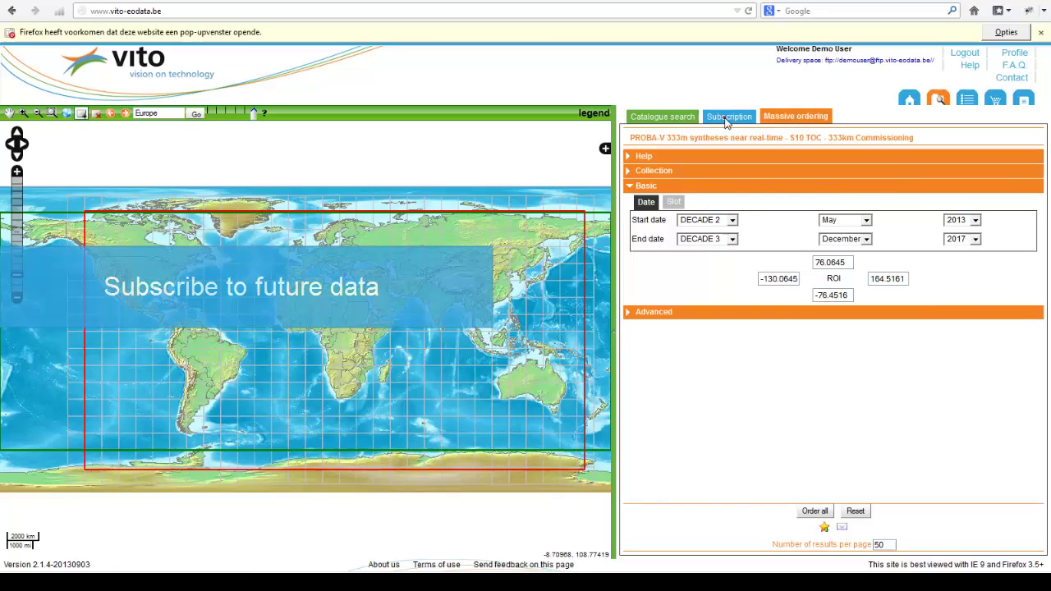
# Set up a subscription with western edge -50.7096 starting DECADE 1, 2014, then cancel its details
pyautogui.click(727, 121)
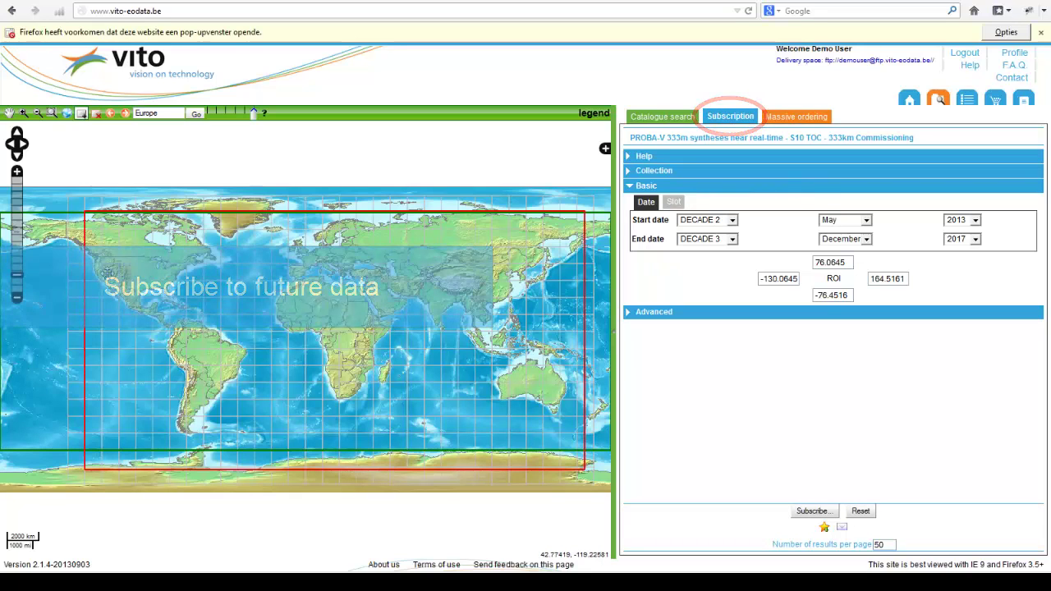
pyautogui.moveTo(85, 265); pyautogui.dragTo(219, 265)
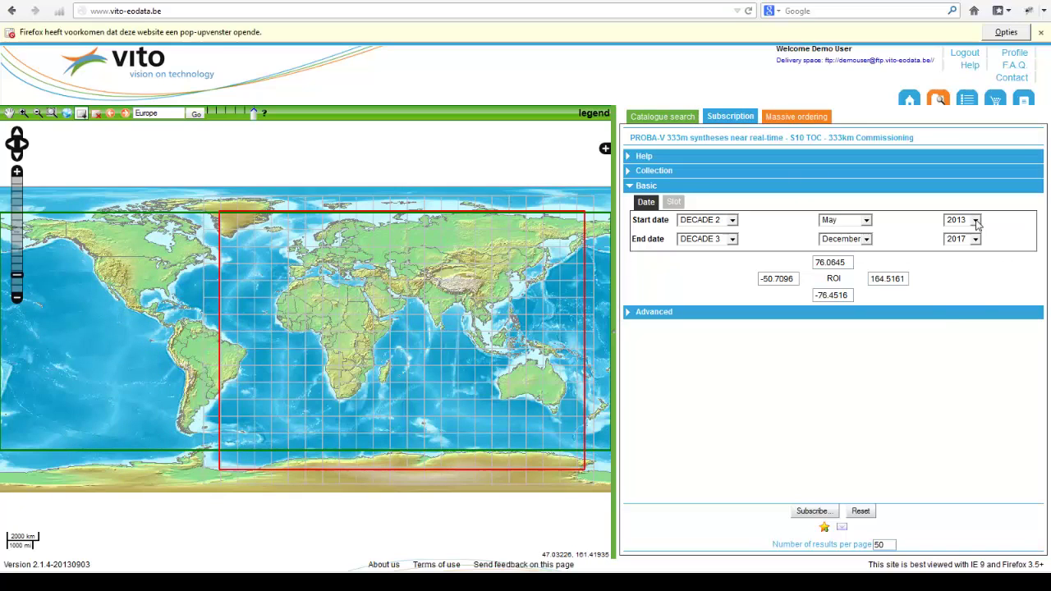
pyautogui.click(975, 219)
pyautogui.click(957, 390)
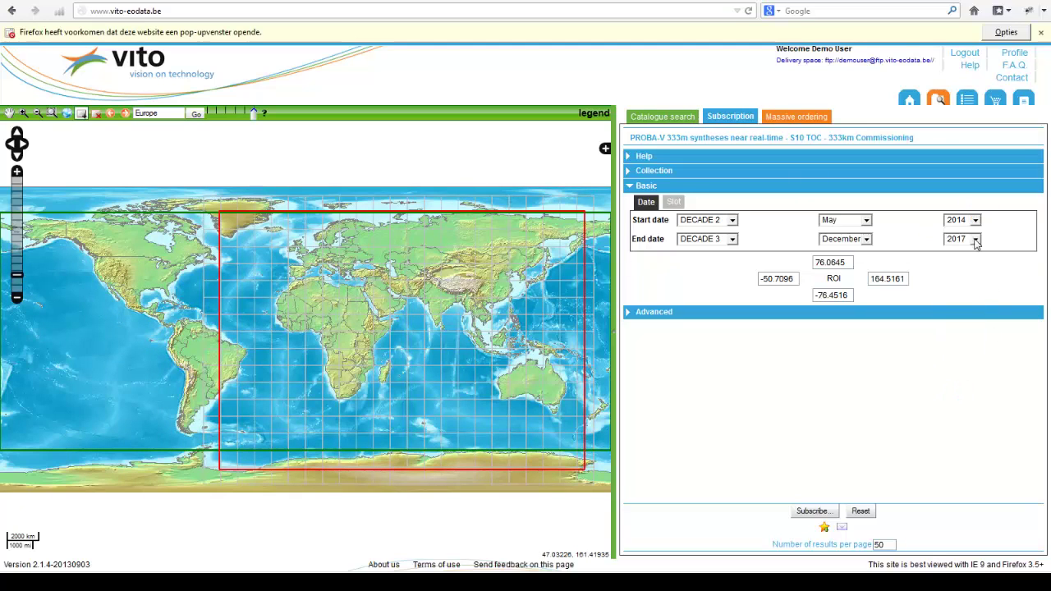
pyautogui.click(732, 221)
pyautogui.click(700, 240)
pyautogui.click(825, 512)
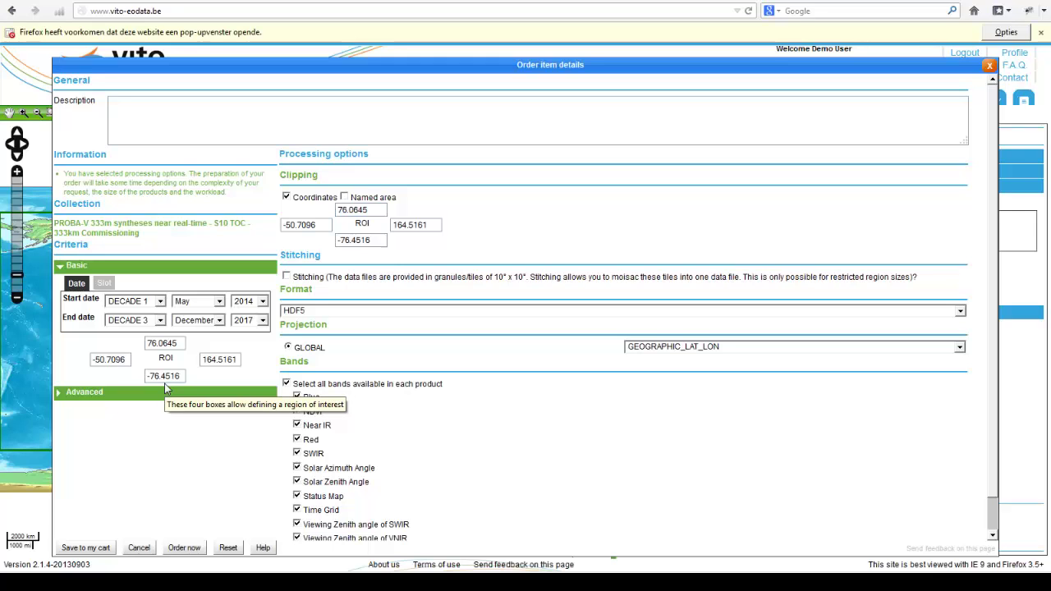
pyautogui.click(142, 548)
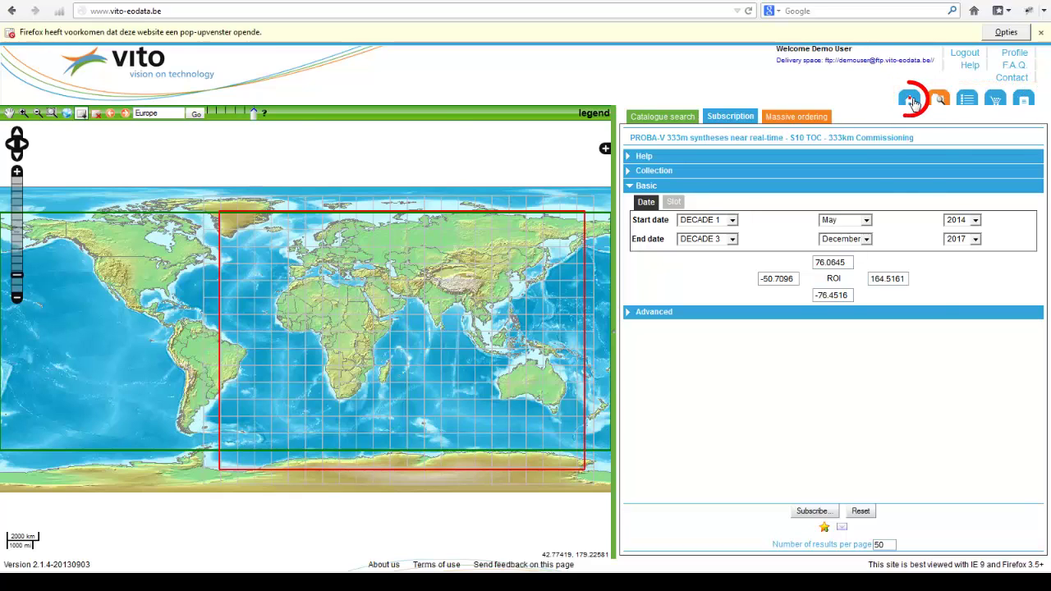
# Browse the home page's PROBA-V 1km synthesis and segments collection lists
pyautogui.click(910, 100)
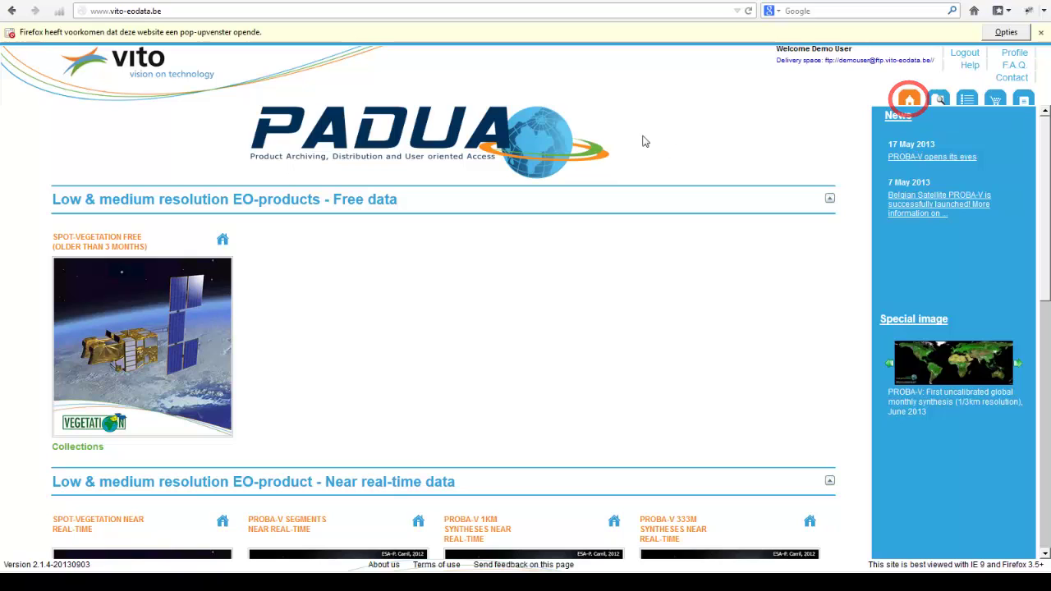
pyautogui.scroll(-6, 675, 467)
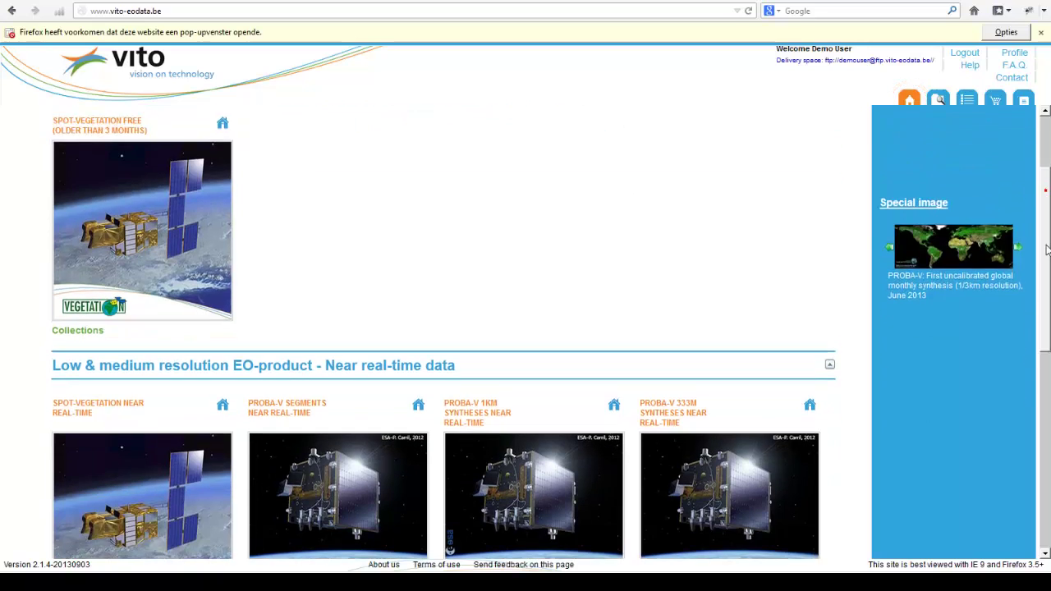
pyautogui.click(471, 461)
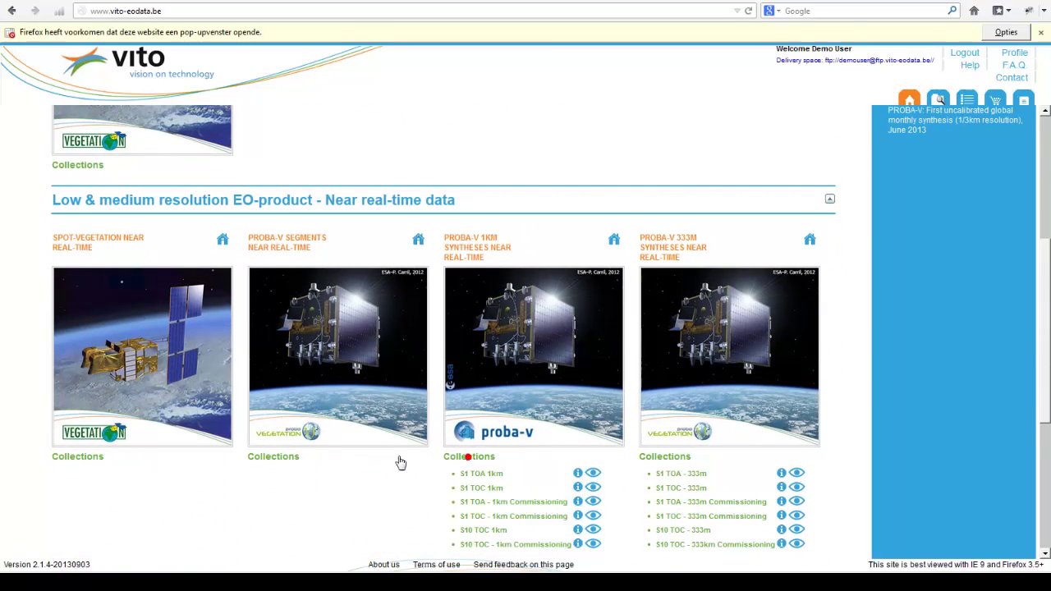
pyautogui.click(277, 460)
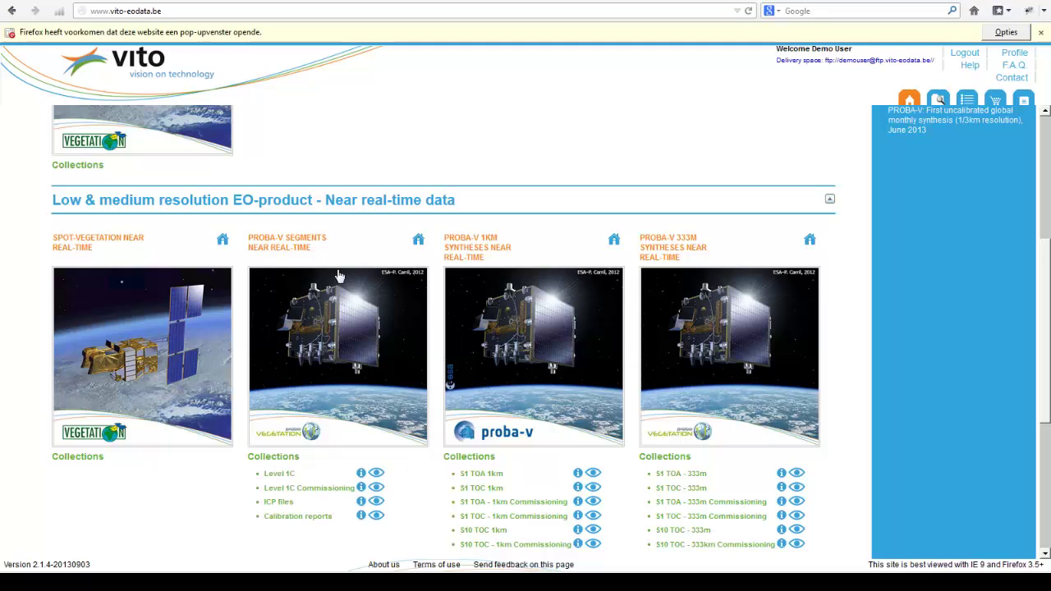
pyautogui.scroll(6, 1044, 197)
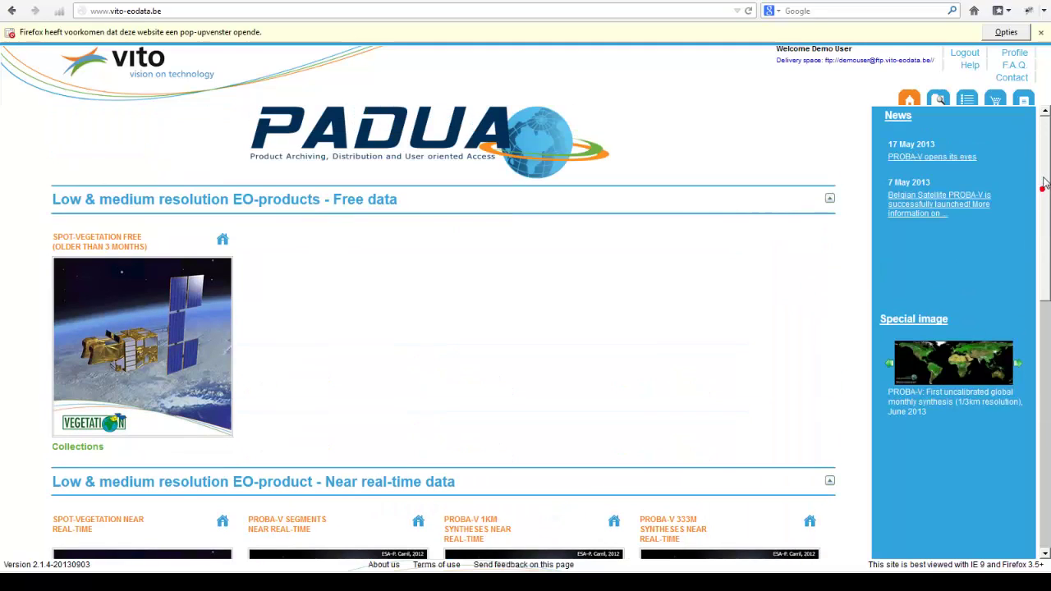
pyautogui.click(223, 240)
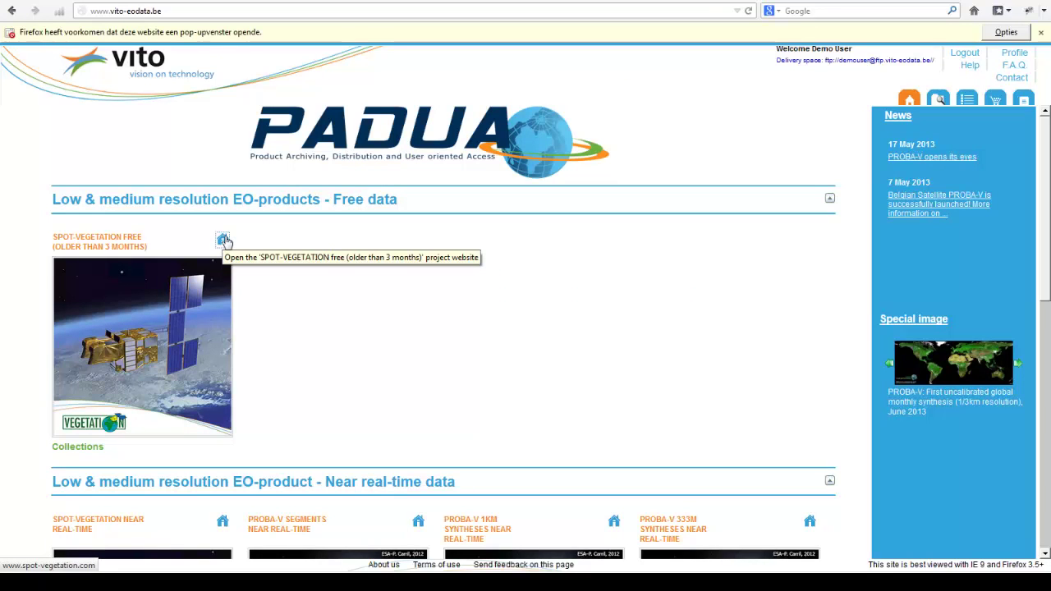
# Visit the search form, results list and order list, ending at the two-item cart
pyautogui.click(940, 99)
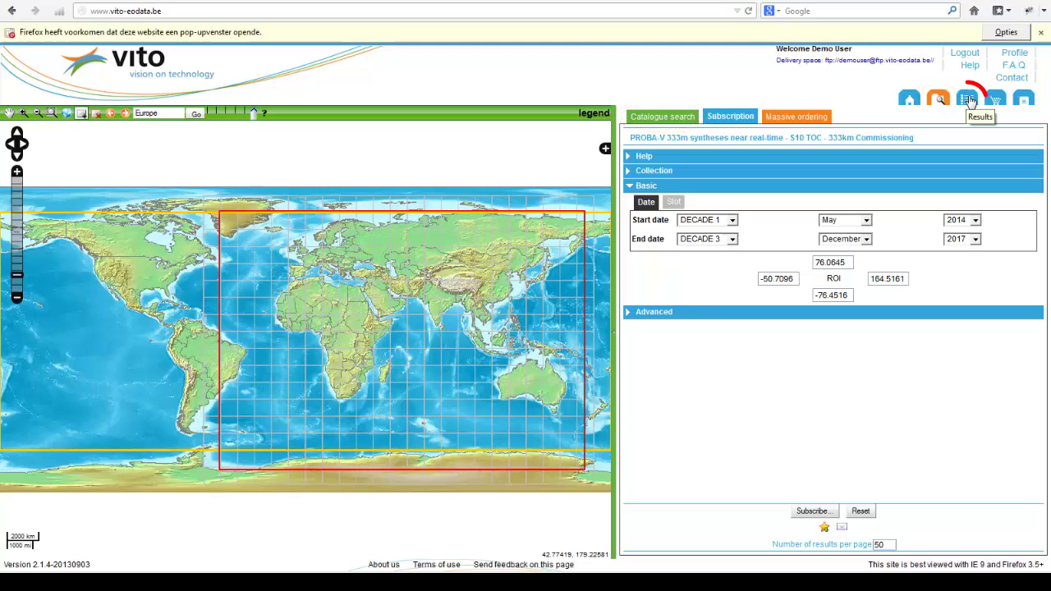
pyautogui.click(969, 100)
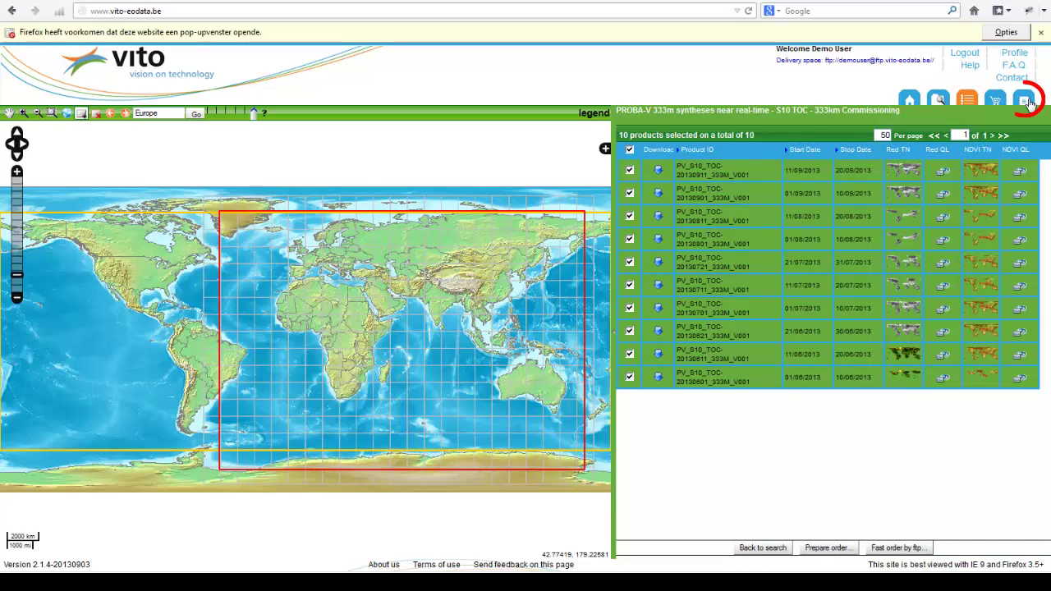
pyautogui.click(1026, 101)
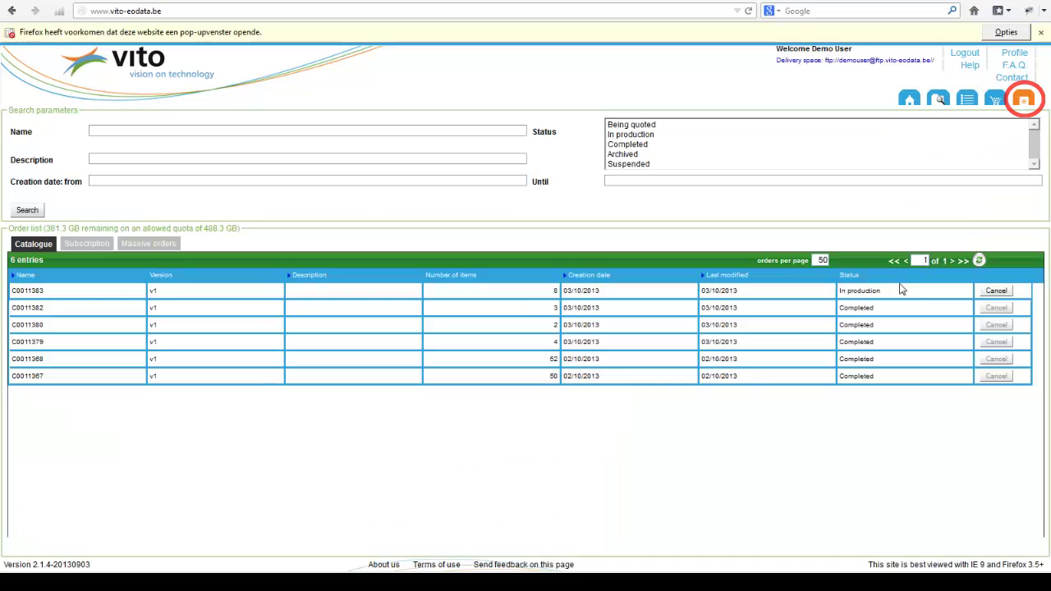
pyautogui.click(996, 100)
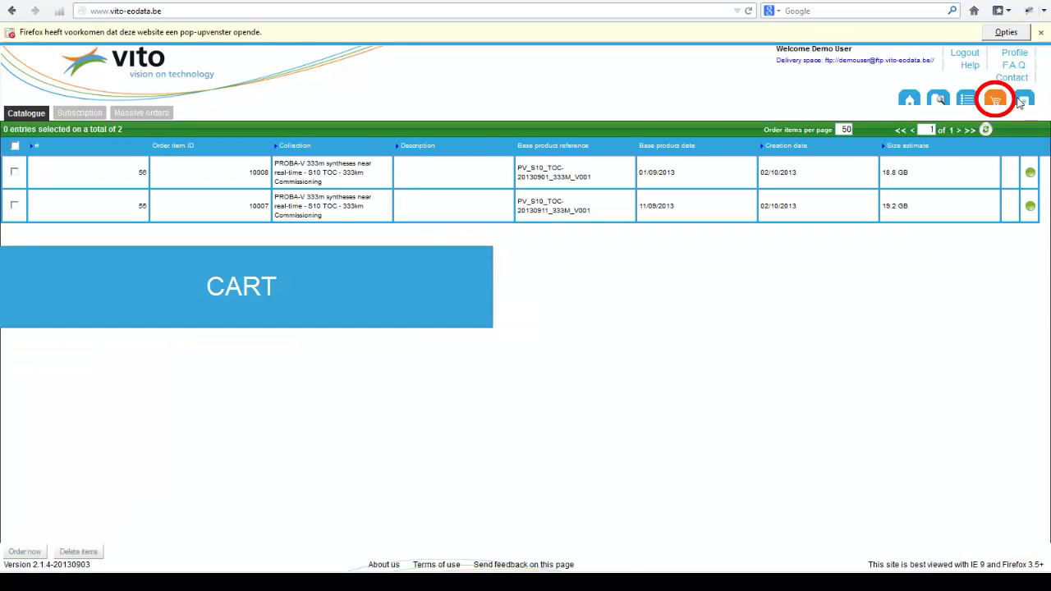
# Select both PROBA-V S10 TOC items in the cart, then go back to the catalogue home page
pyautogui.click(1023, 101)
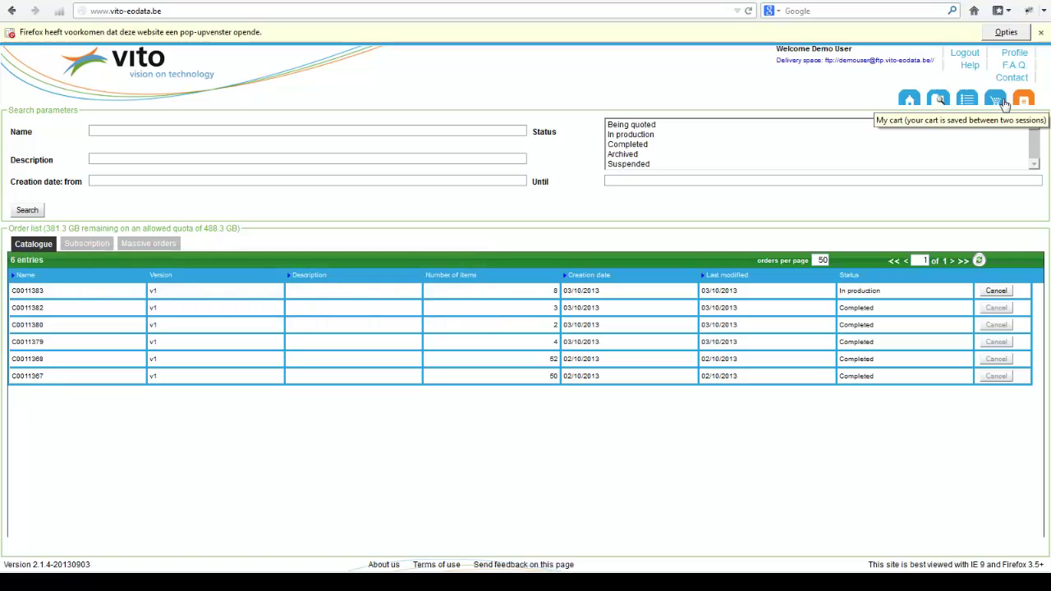
pyautogui.click(996, 100)
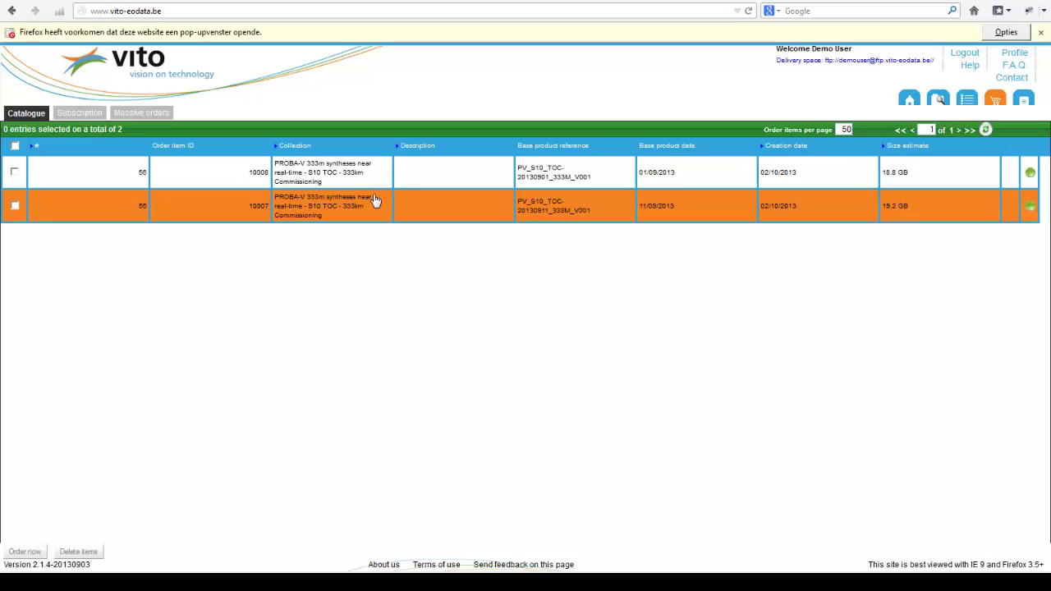
pyautogui.click(14, 146)
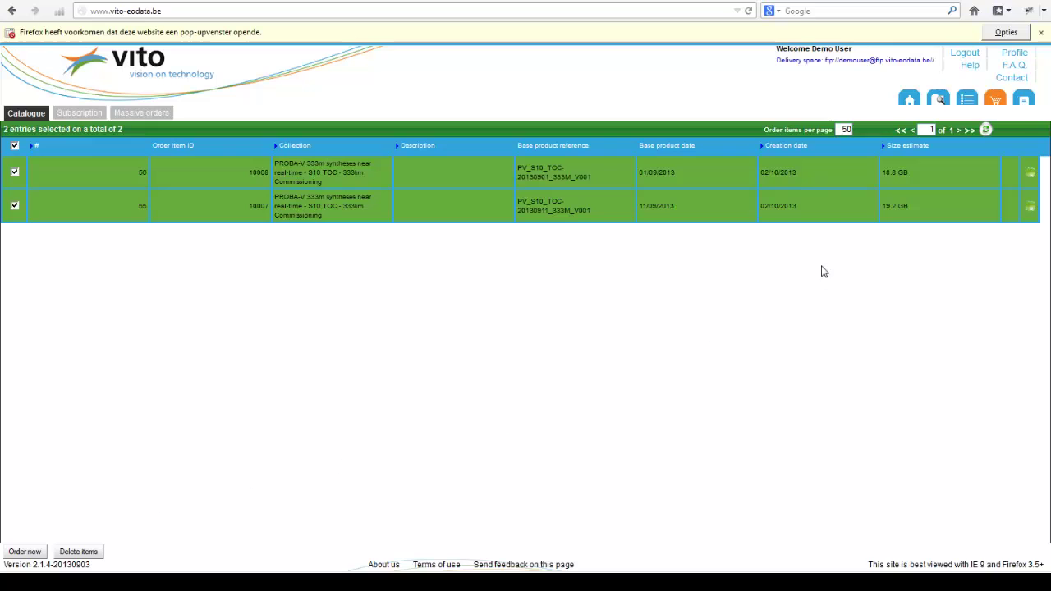
pyautogui.click(909, 100)
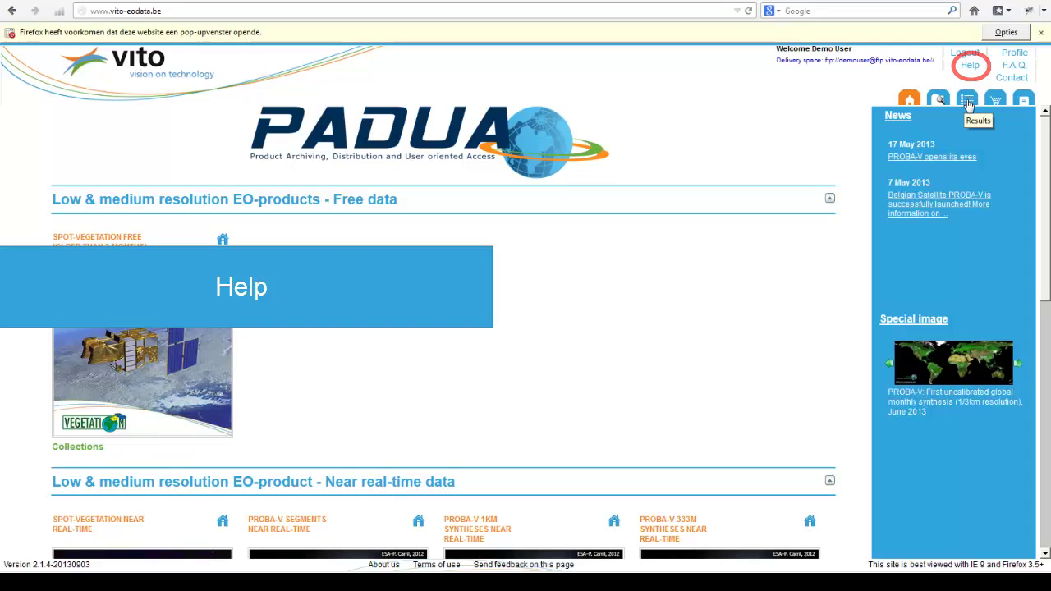
# Show the order list and read its Order follow-up help, then close it
pyautogui.click(1023, 100)
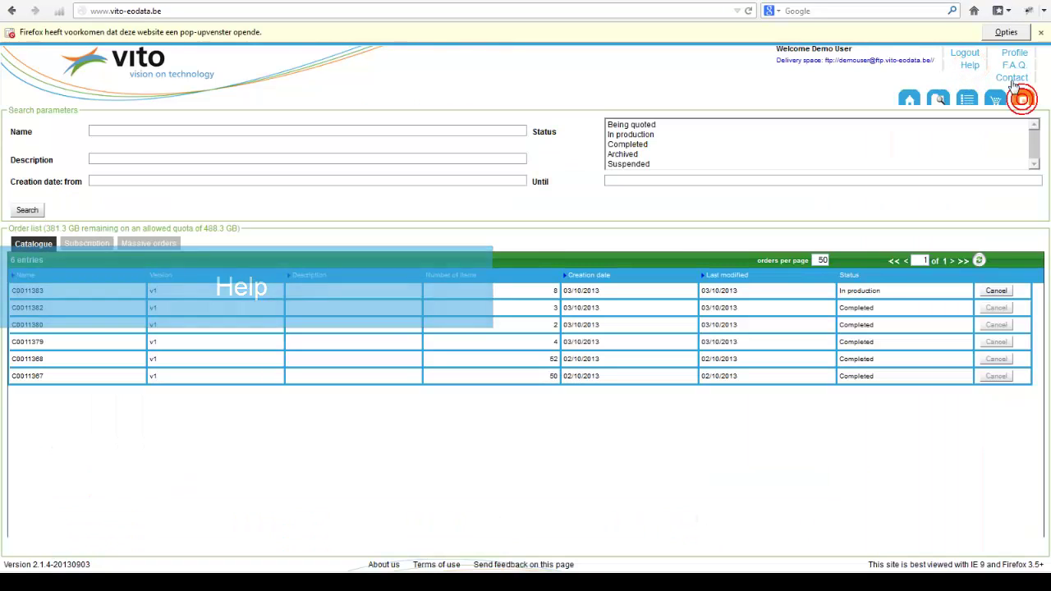
pyautogui.click(976, 66)
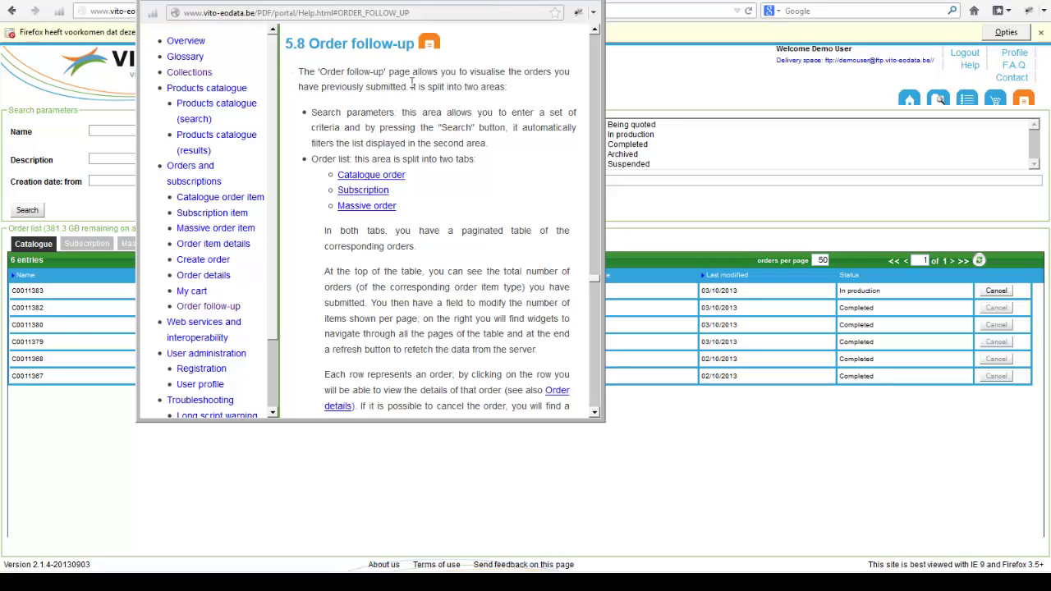
pyautogui.click(594, 2)
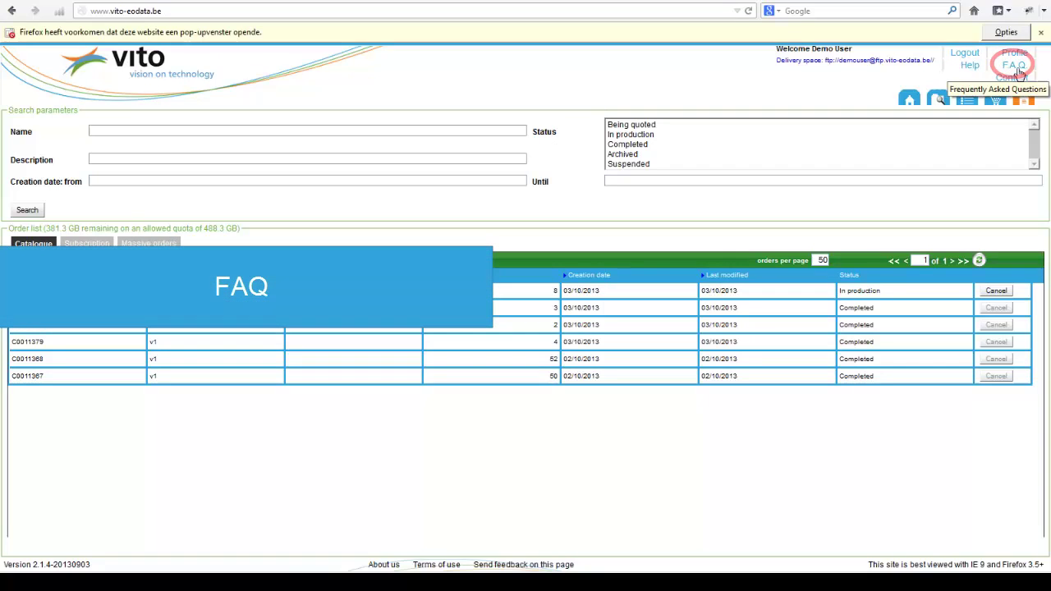
# Read through the FAQ page and close it
pyautogui.click(1016, 69)
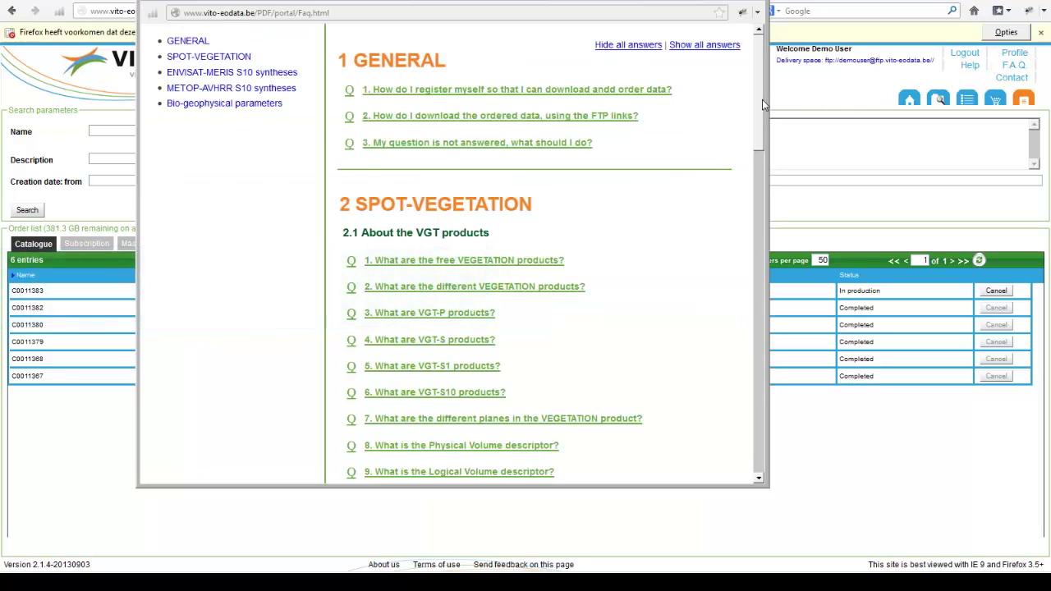
pyautogui.moveTo(761, 104); pyautogui.dragTo(771, 41)
pyautogui.click(764, 3)
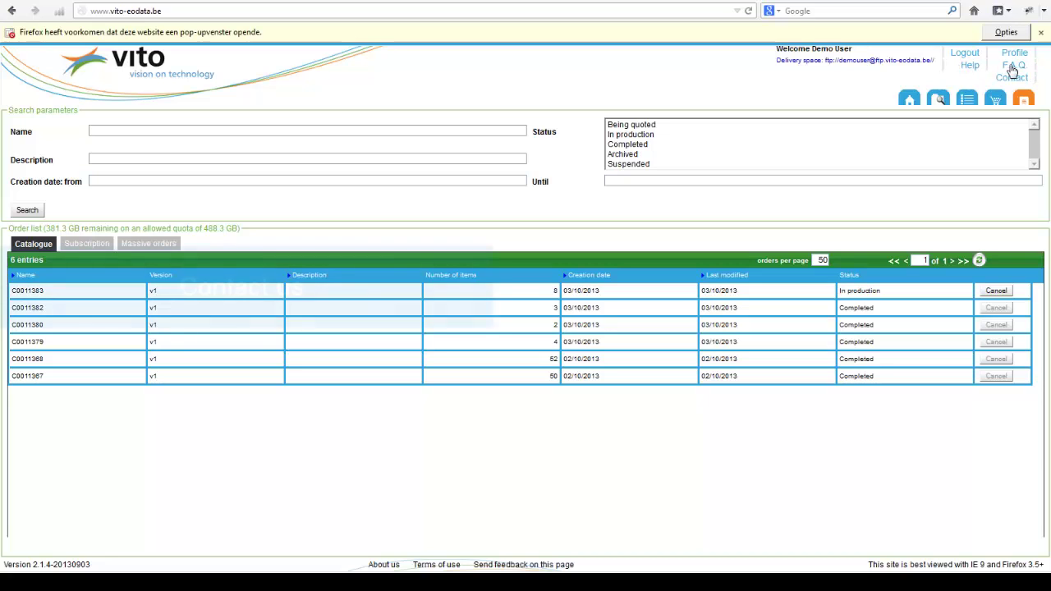
# Start a Contact form question about the SPOT-VEGETATION near real-time - S1 products collection
pyautogui.click(1013, 78)
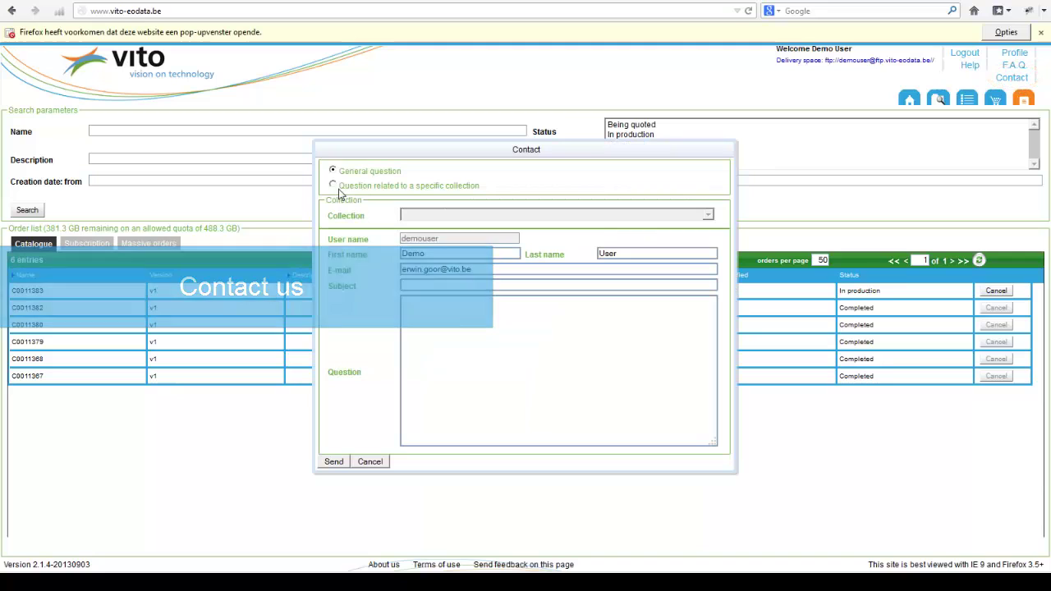
pyautogui.click(332, 185)
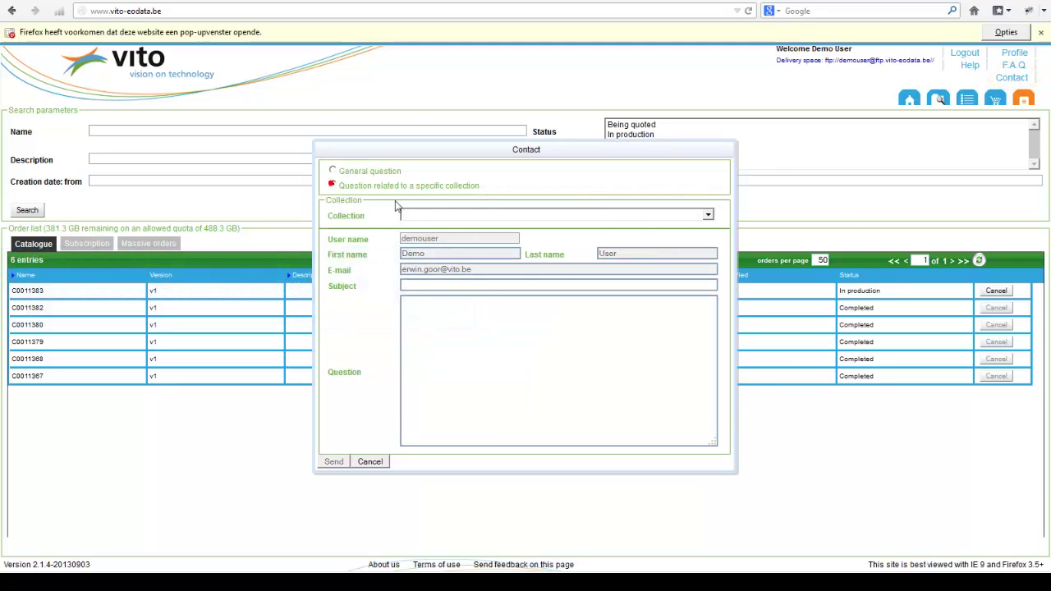
pyautogui.click(444, 218)
pyautogui.click(470, 284)
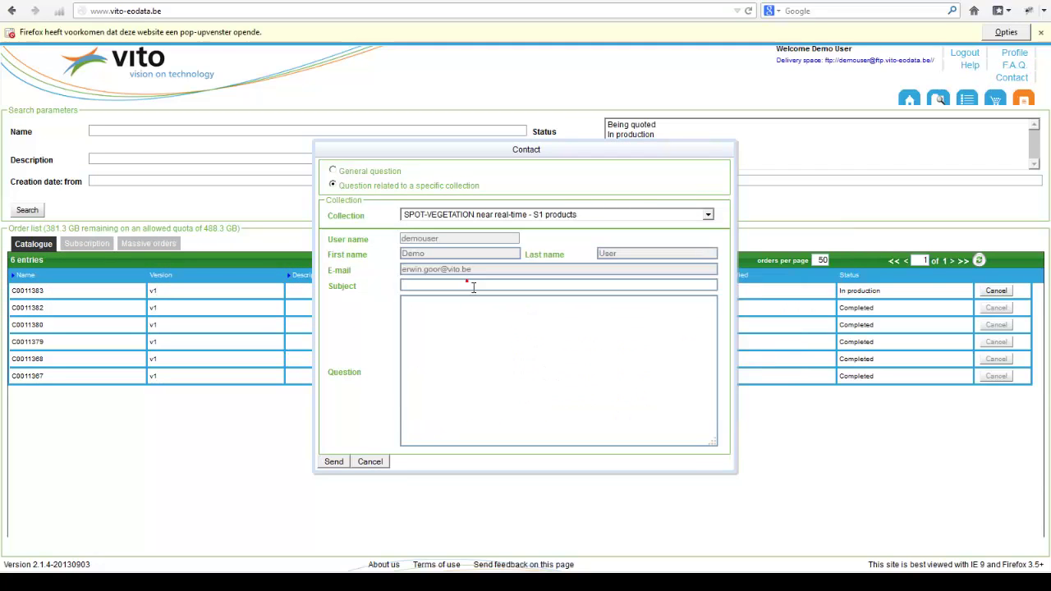